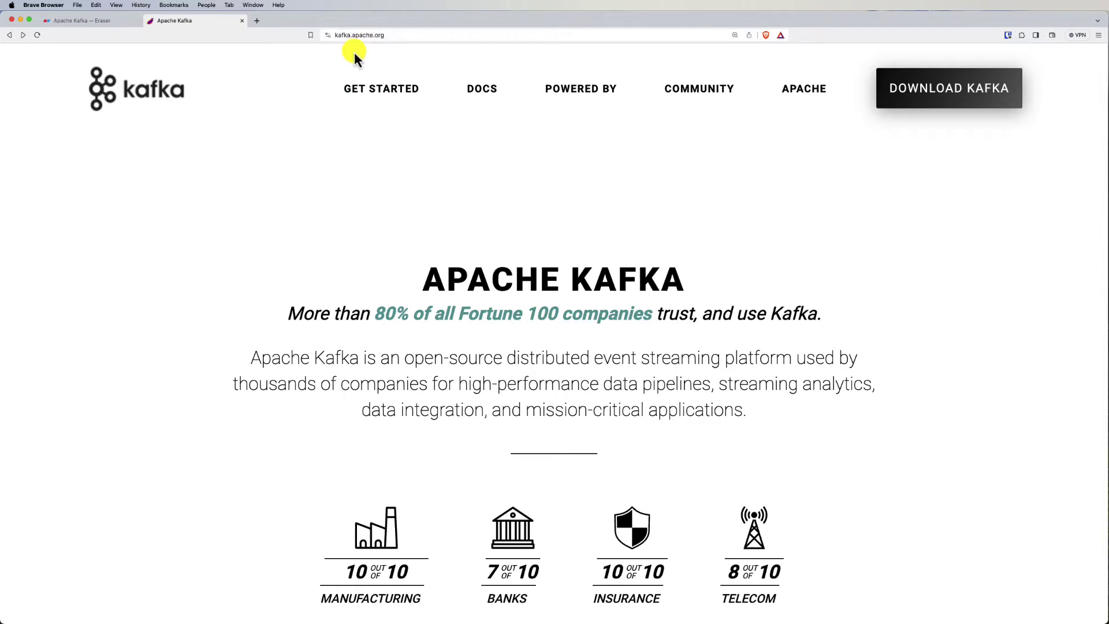
Examine the Apache Kafka home page and its introductory description of the event streaming platform.
scroll(460, 300, "down", 5)
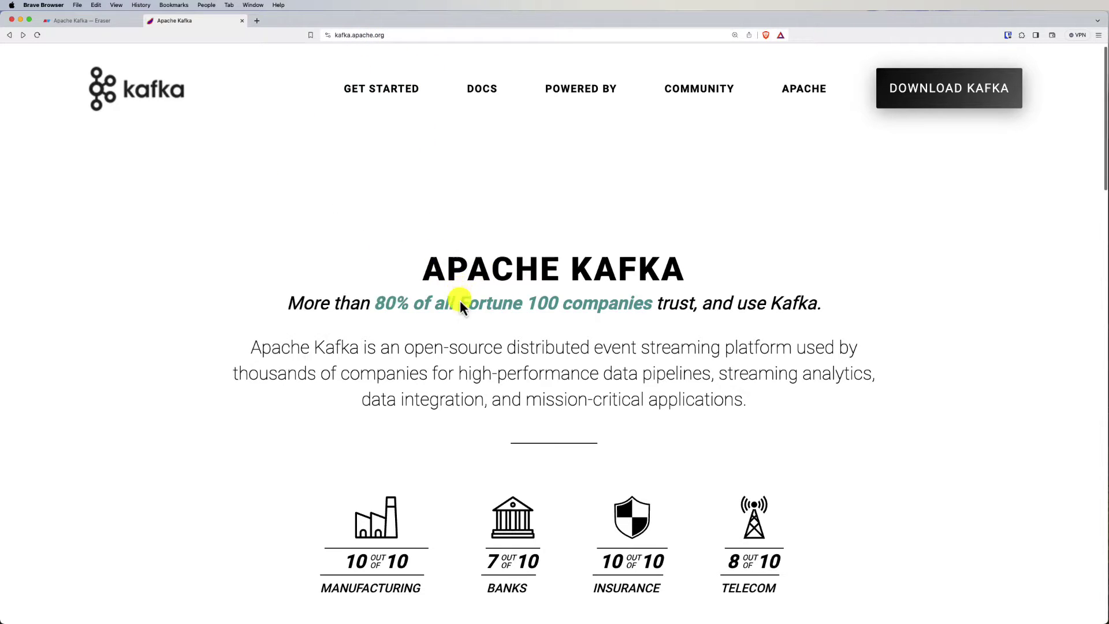
scroll(460, 300, "down", 8)
scroll(466, 289, "up", 12)
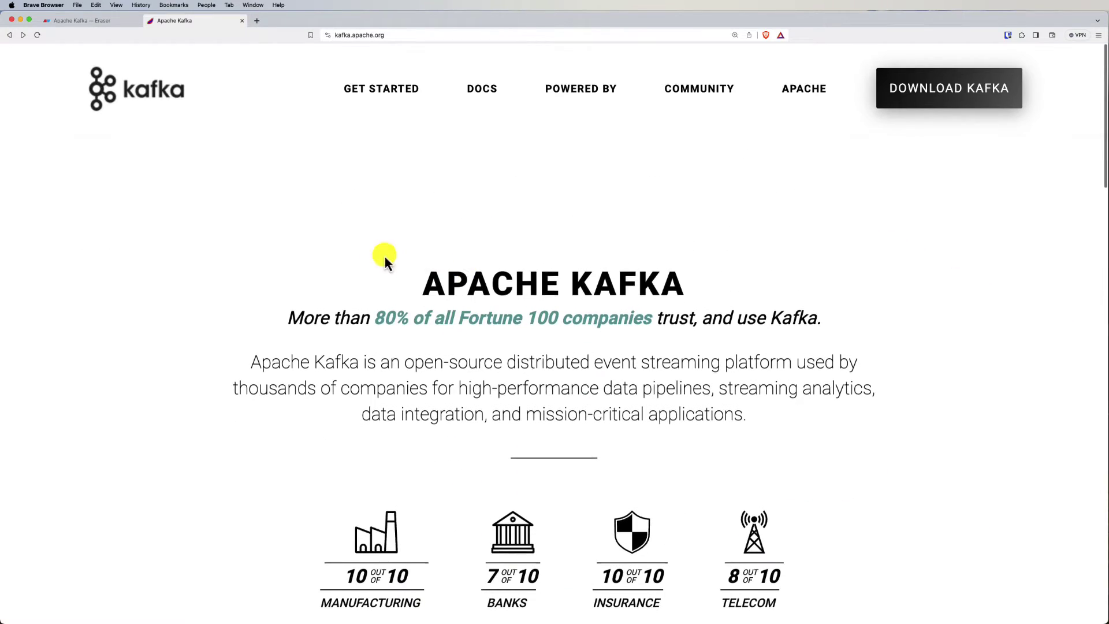
left_click_drag(272, 357, 763, 410)
left_click(629, 382)
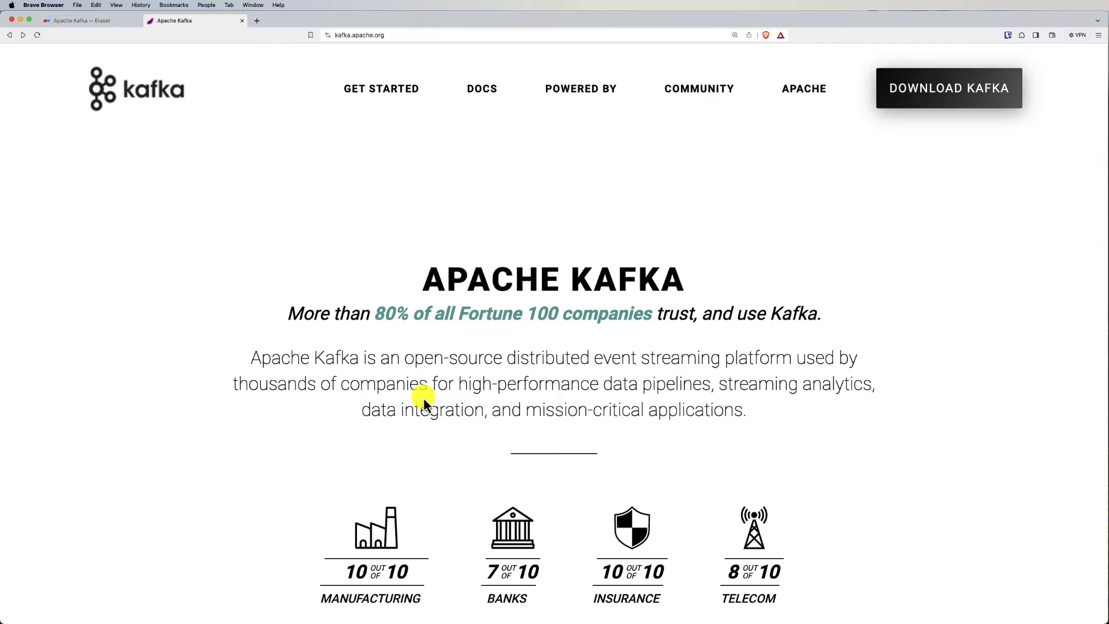
scroll(397, 391, "down", 10)
scroll(399, 395, "up", 10)
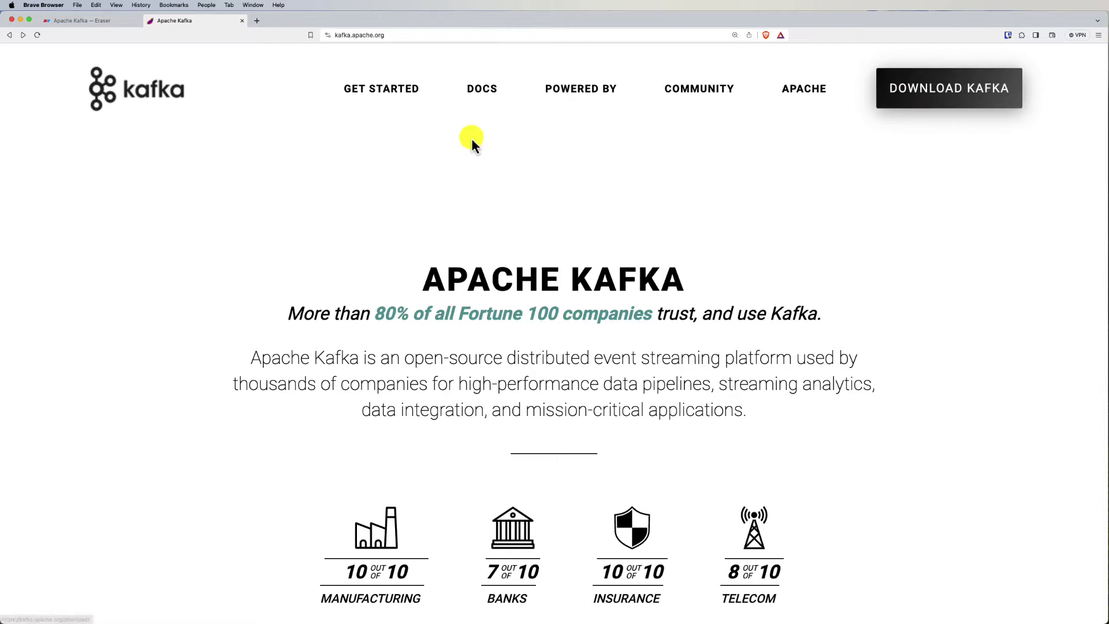
Open the Apache Kafka Quickstart guide and go to Step 1: Get Kafka.
mouse_move(378, 88)
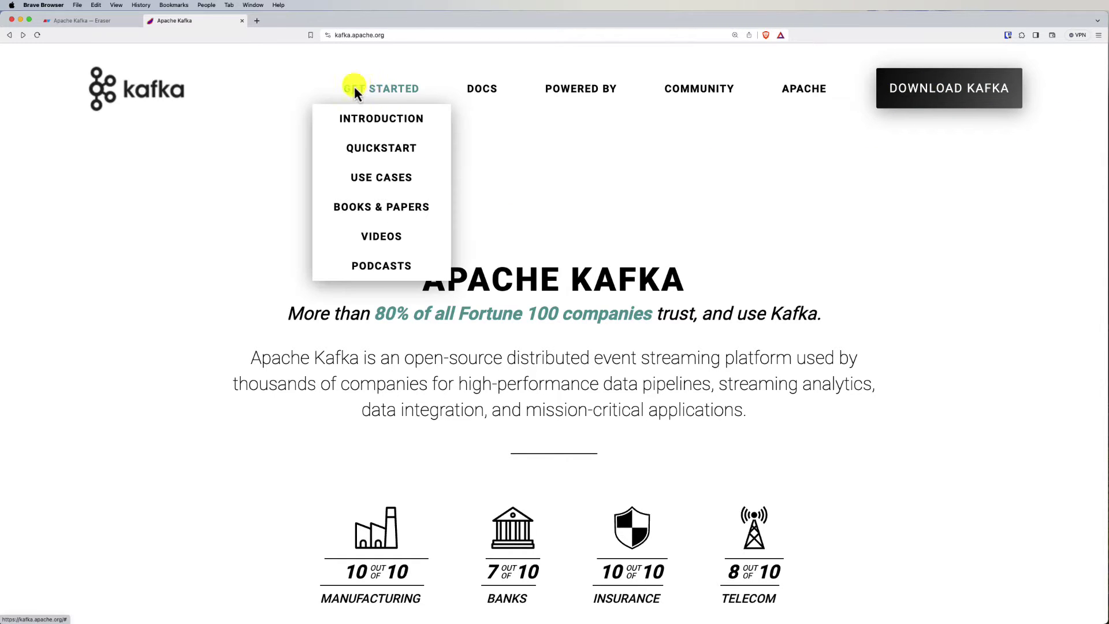
left_click(371, 148)
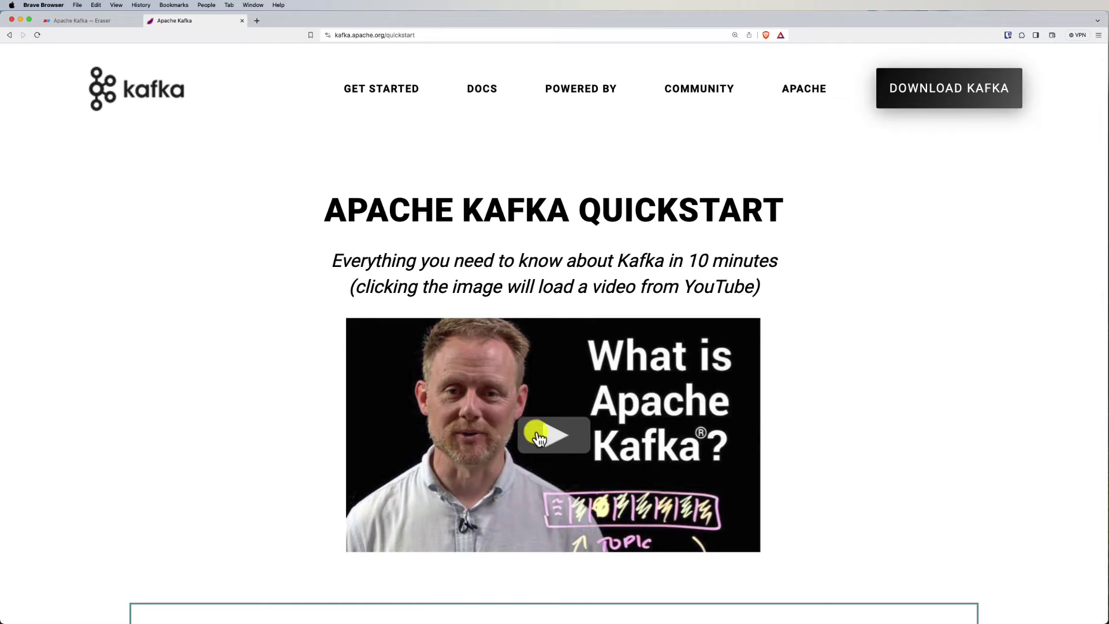
scroll(276, 274, "down", 6)
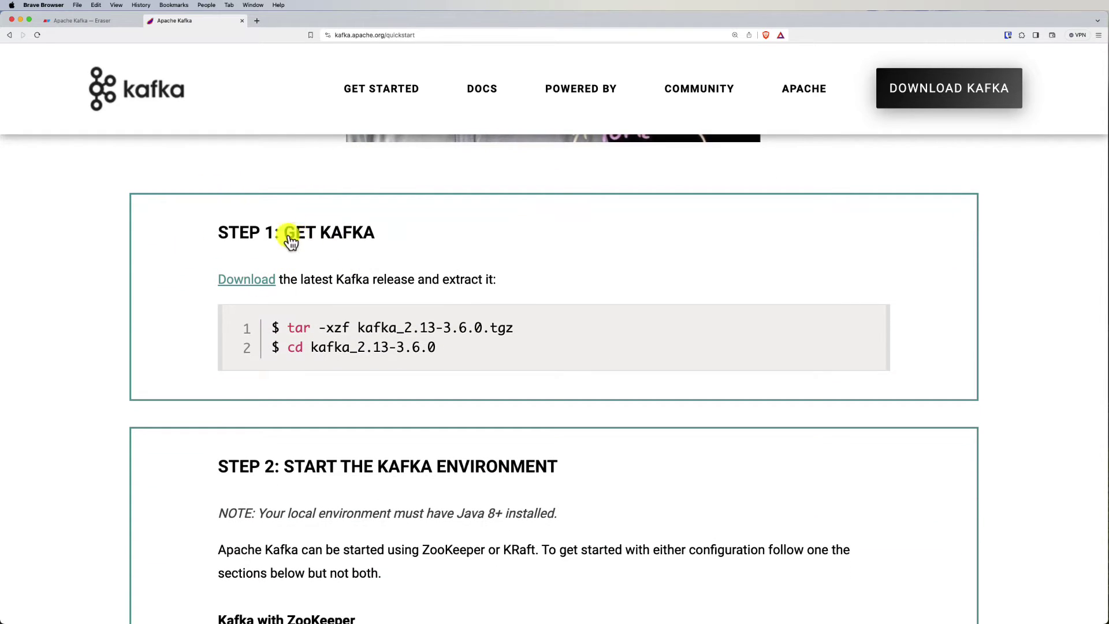
left_click_drag(376, 230, 81, 254)
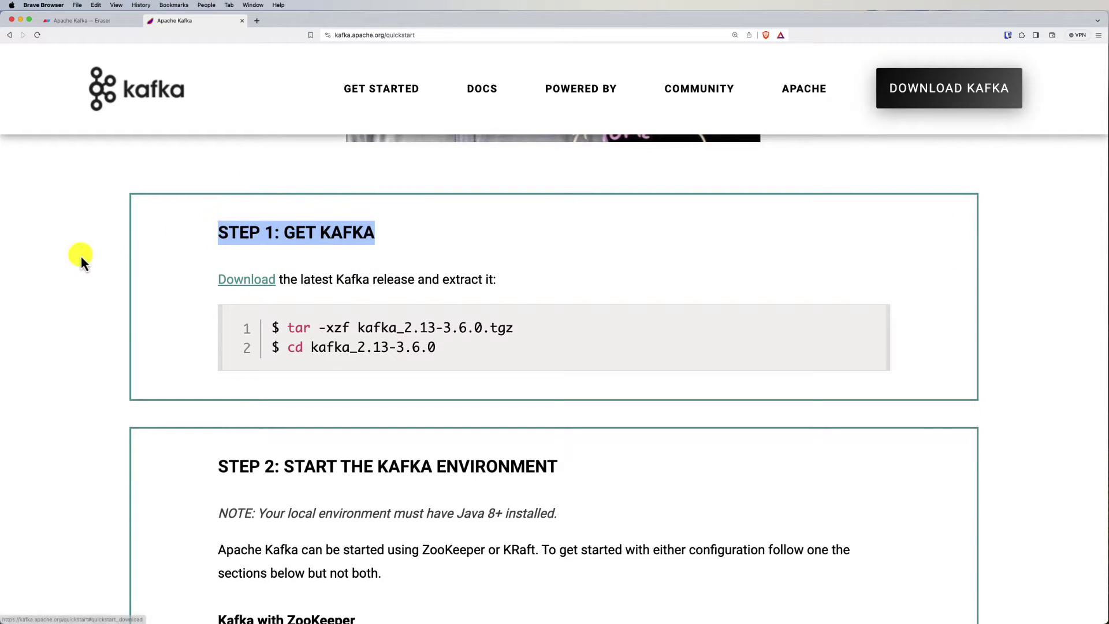
left_click(81, 255)
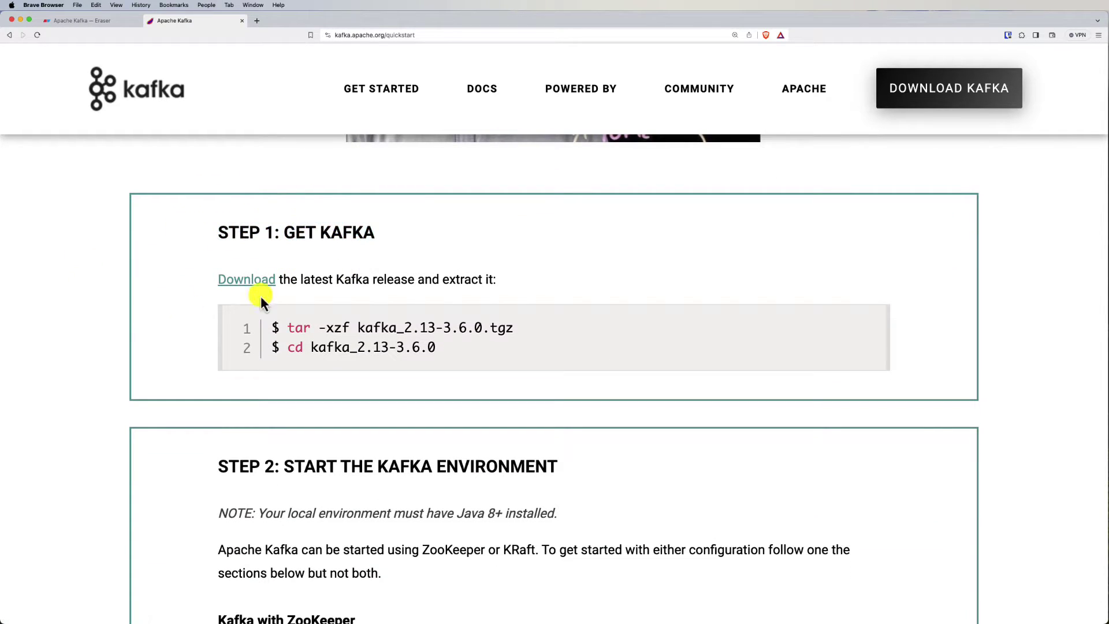
Open the latest Kafka release's download page and highlight the suggested kafka_2.13-3.6.0.tgz link.
left_click(233, 282)
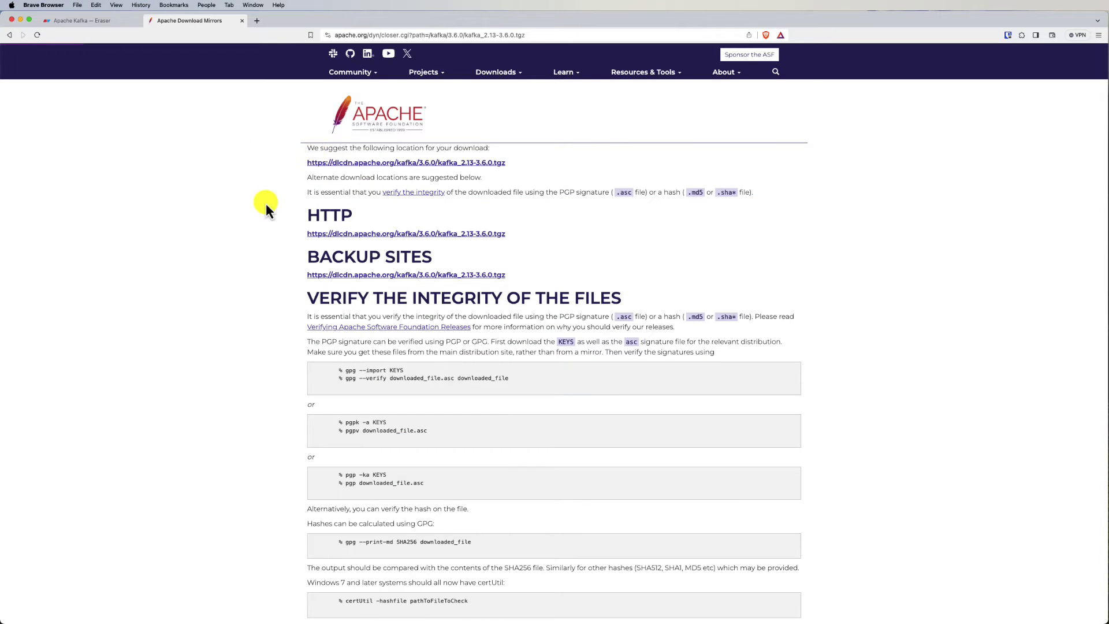
key("super+equal")
key("super+equal")
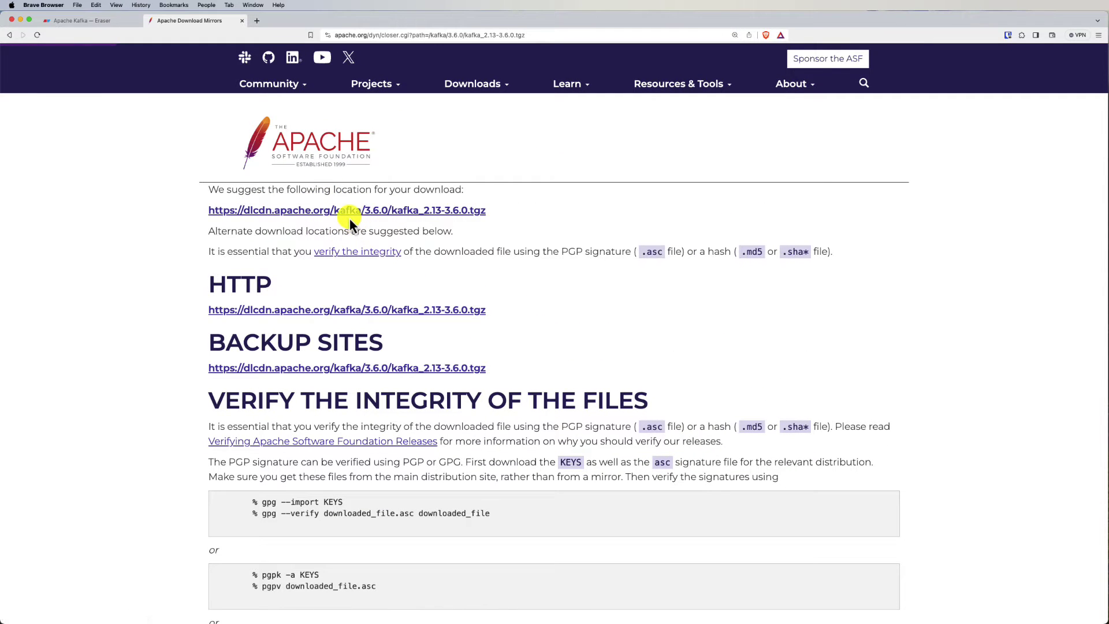
left_click_drag(518, 213, 196, 214)
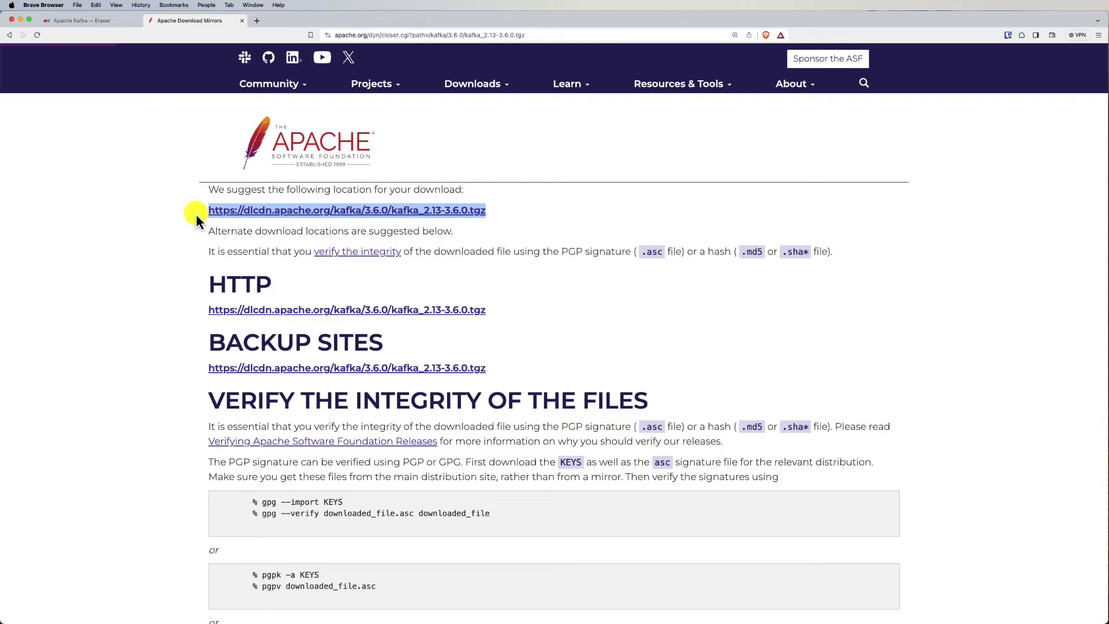
left_click(199, 215)
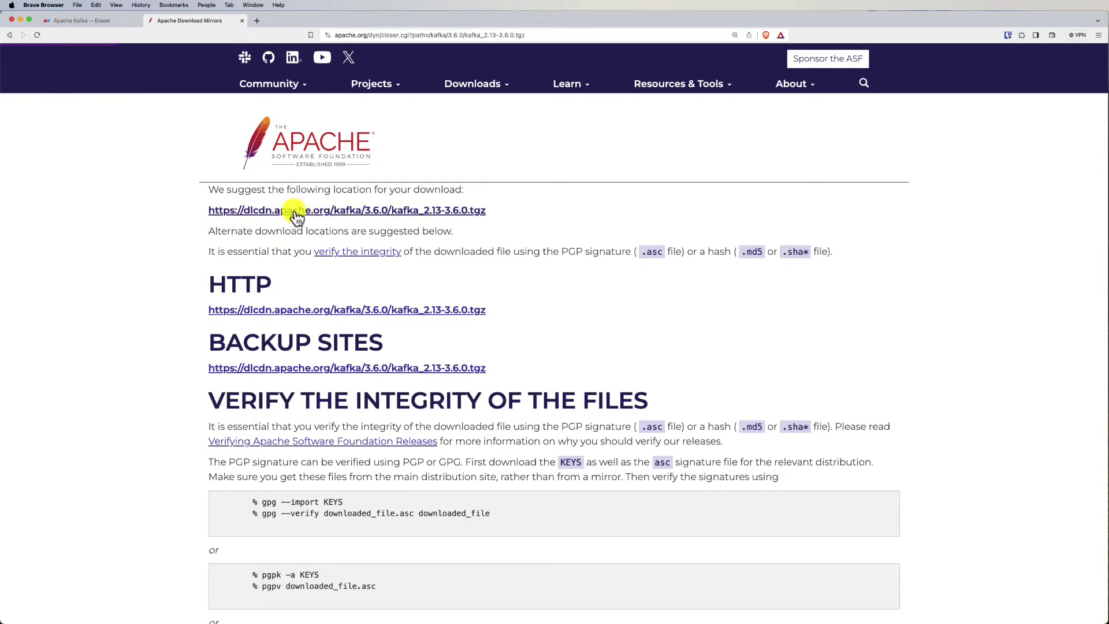
Return to the Quickstart guide and examine the tar command for extracting kafka_2.13-3.6.0.tgz.
left_click(9, 34)
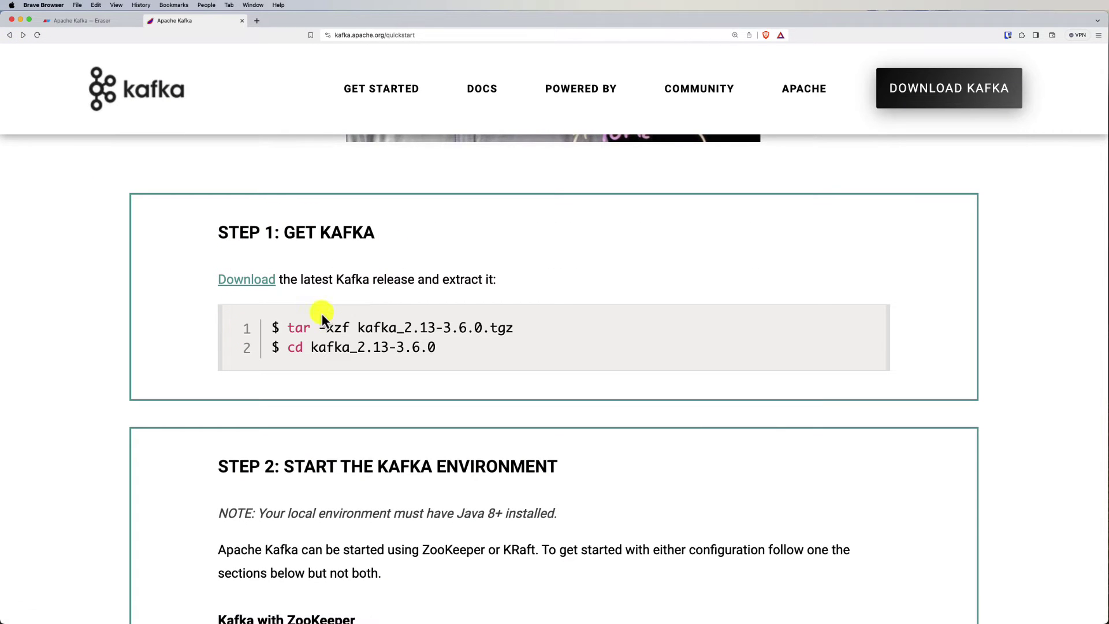
left_click_drag(519, 328, 289, 330)
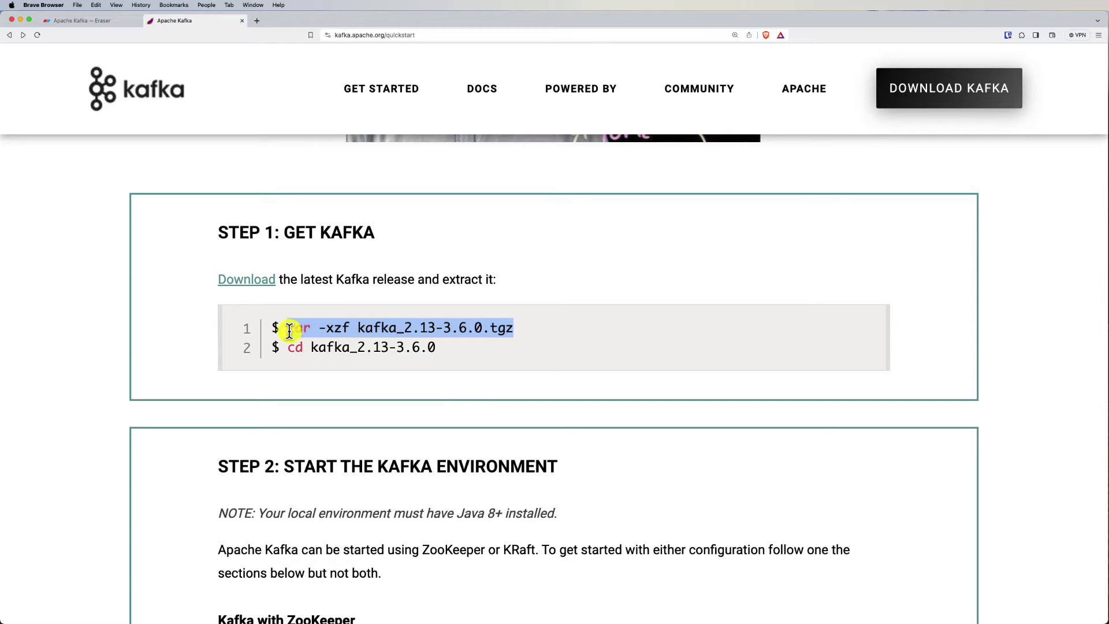
left_click(527, 332)
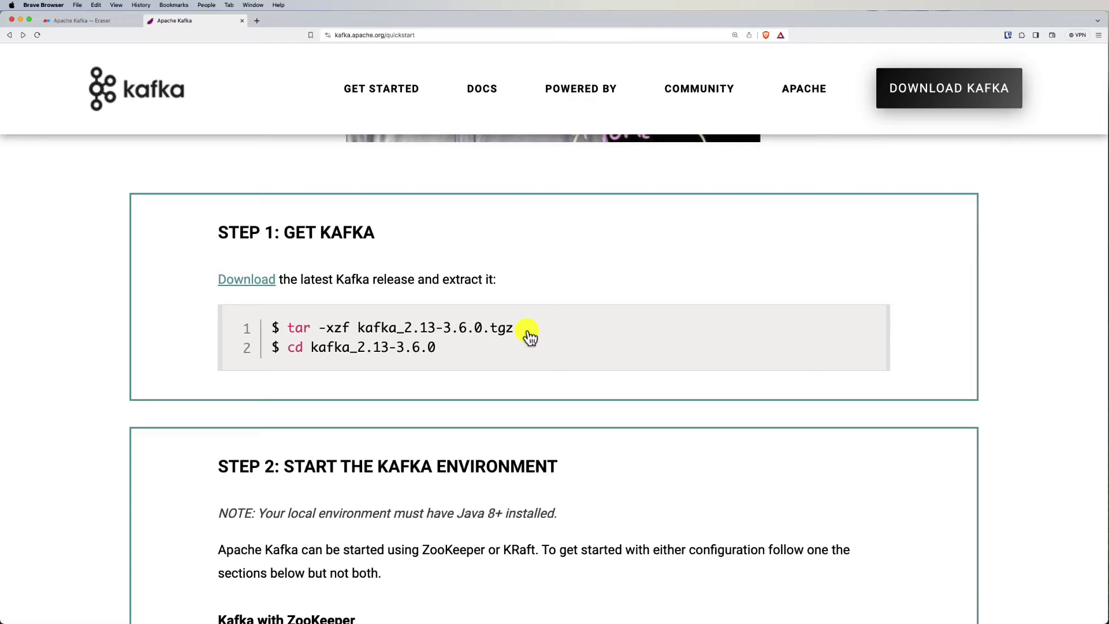
Switch to Finder, extract kafka_2.13-3.6.0.tgz in kafka_demo, and rename the extracted folder as kafka_server.
key("super+Tab")
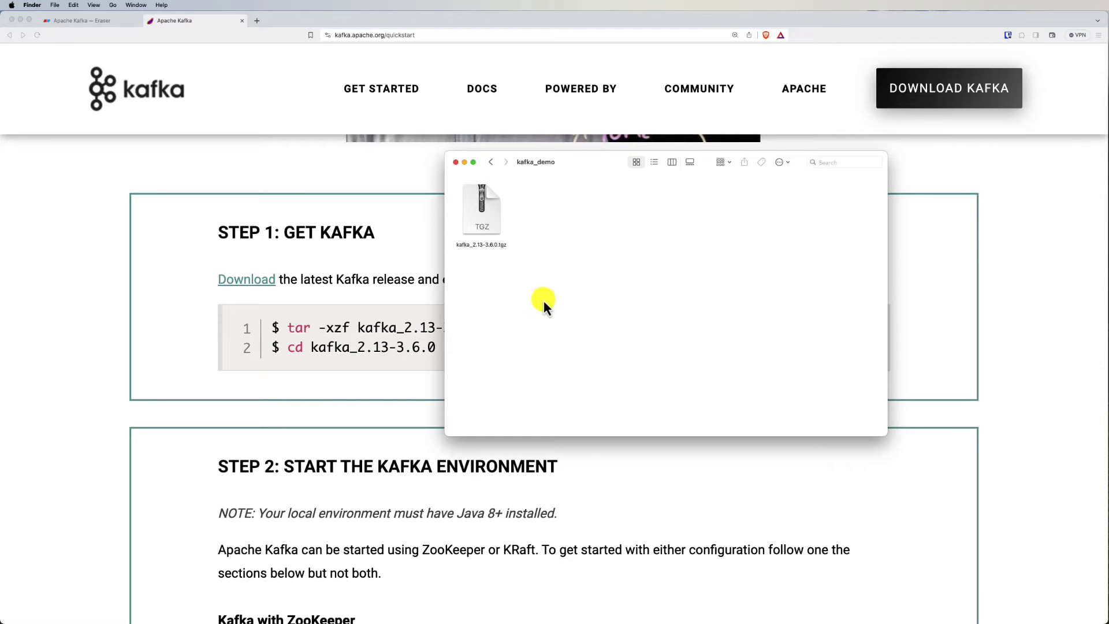
left_click(477, 223)
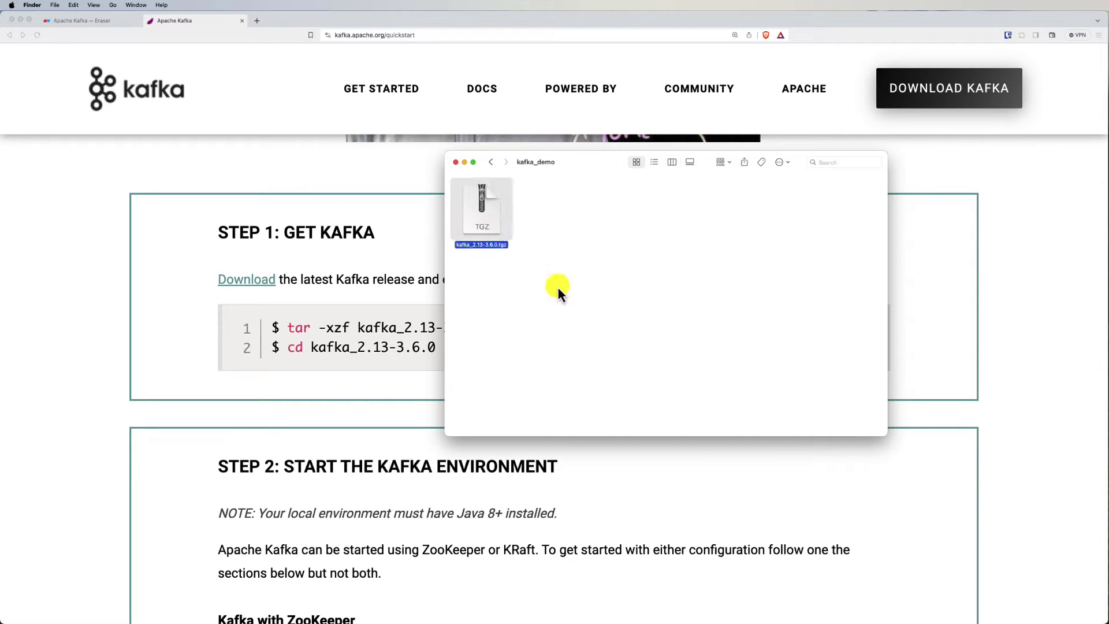
double_click(518, 240)
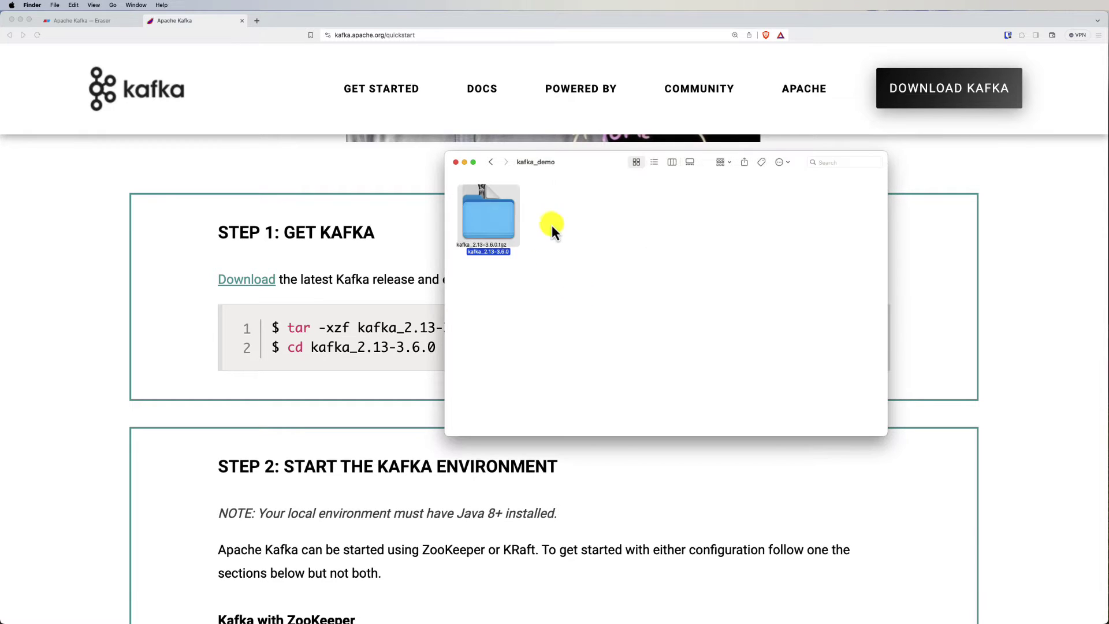
left_click_drag(494, 228, 600, 247)
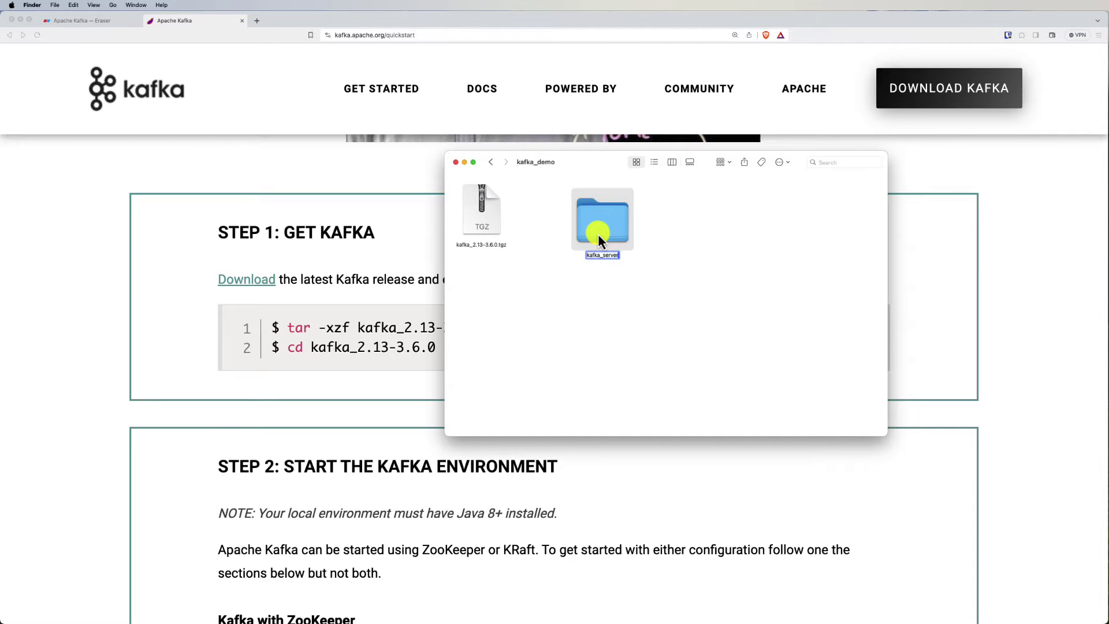
left_click(560, 299)
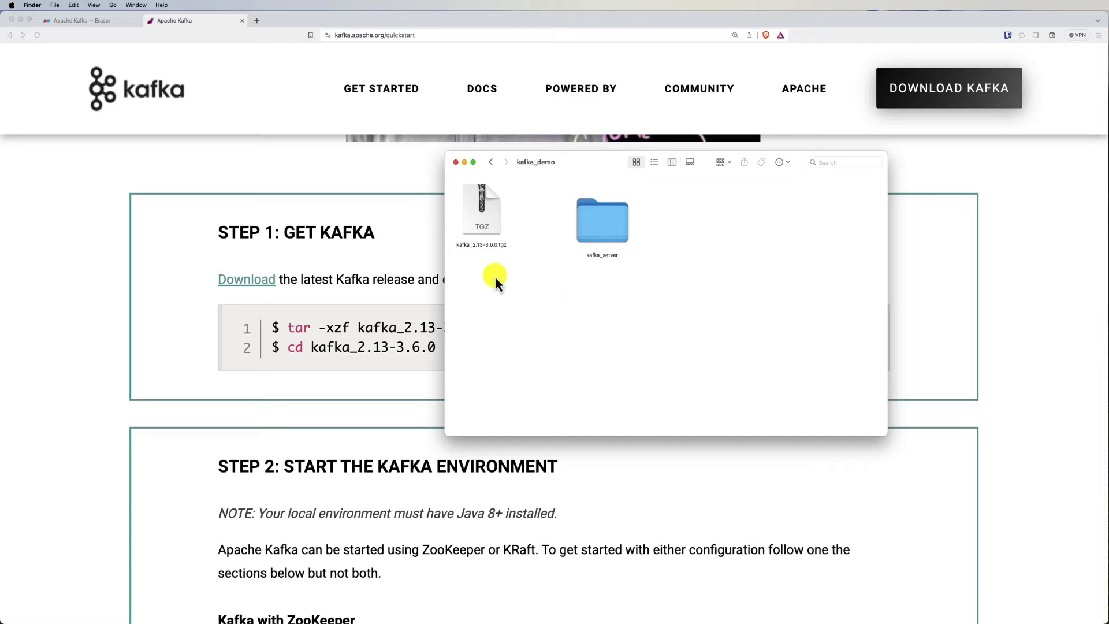
Back in the browser, examine Step 2 of the Quickstart and highlight the ZooKeeper start command under Kafka with ZooKeeper.
left_click(161, 338)
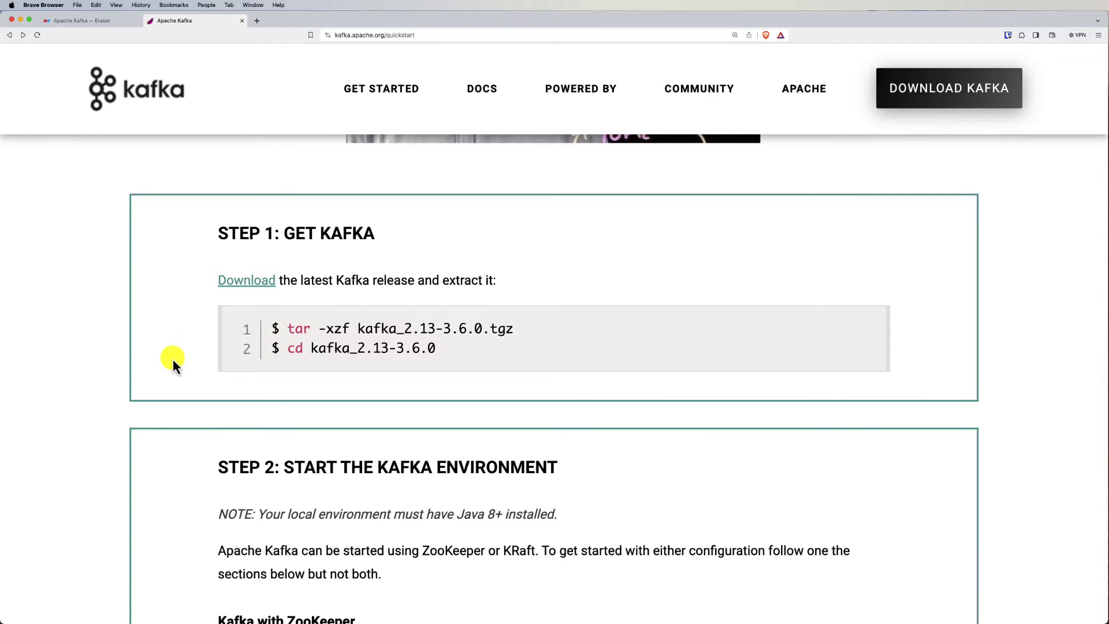
scroll(172, 358, "down", 4)
scroll(172, 358, "down", 1)
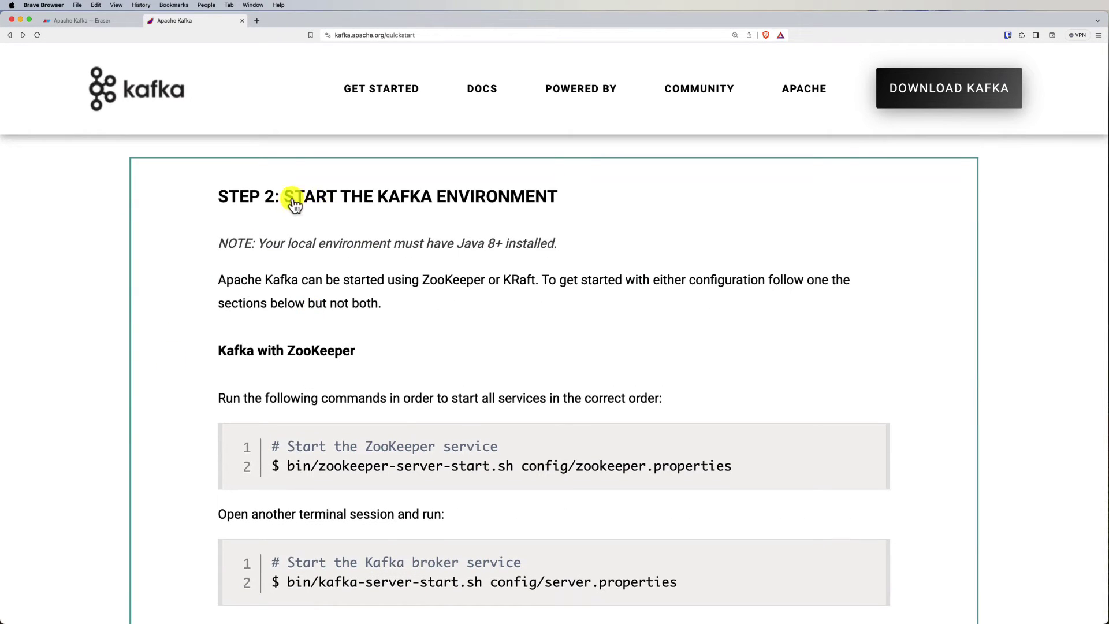
left_click_drag(569, 207, 282, 199)
left_click(144, 273)
scroll(367, 367, "down", 1)
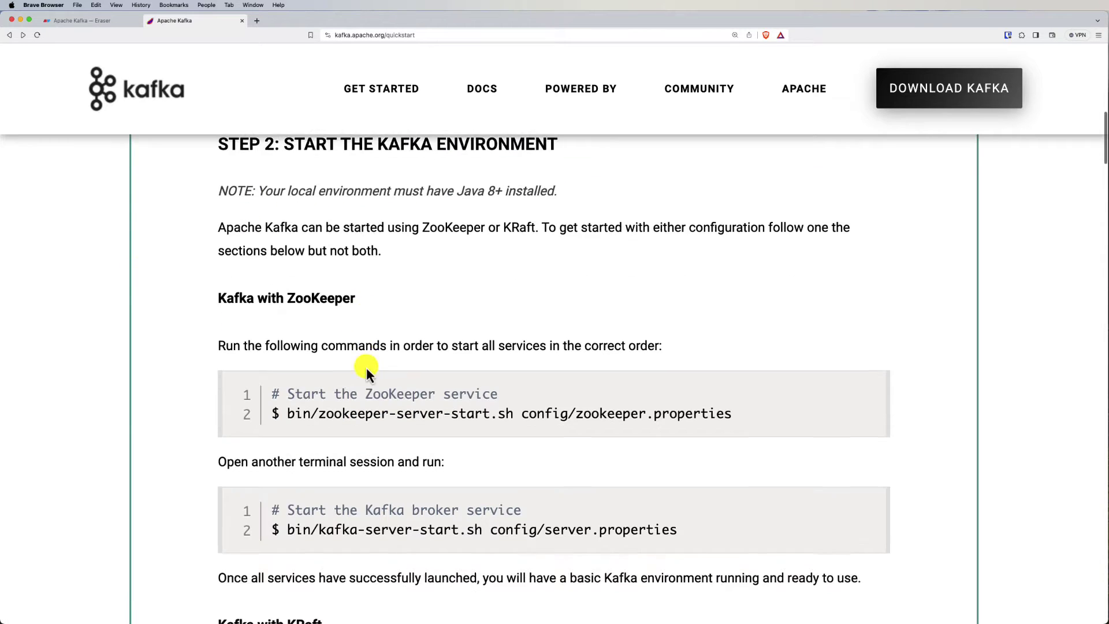
left_click_drag(217, 298, 355, 299)
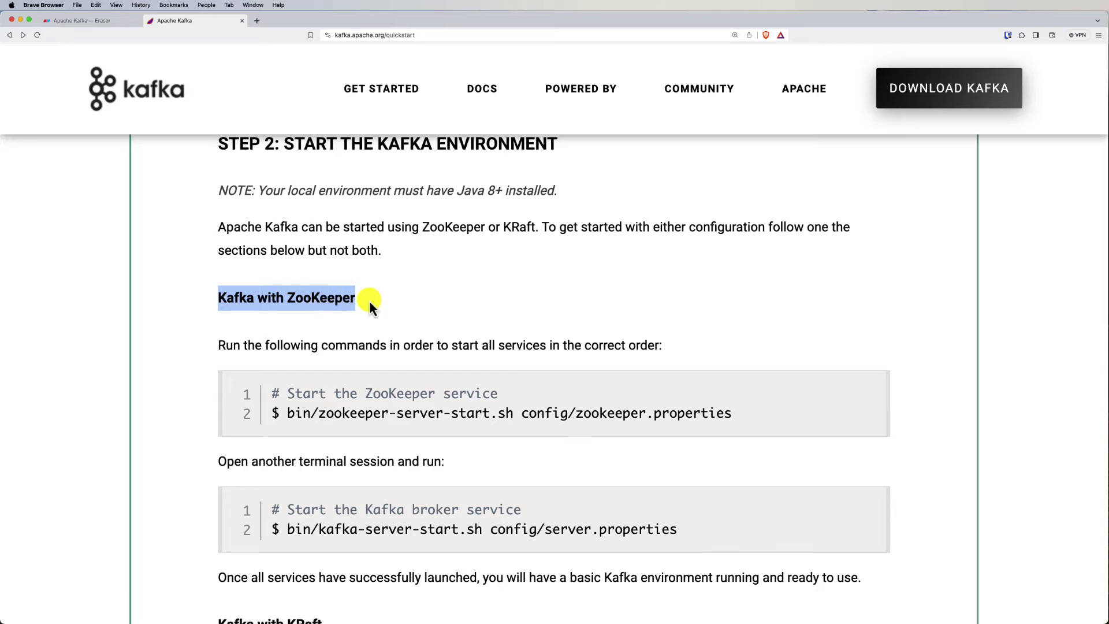
left_click(370, 300)
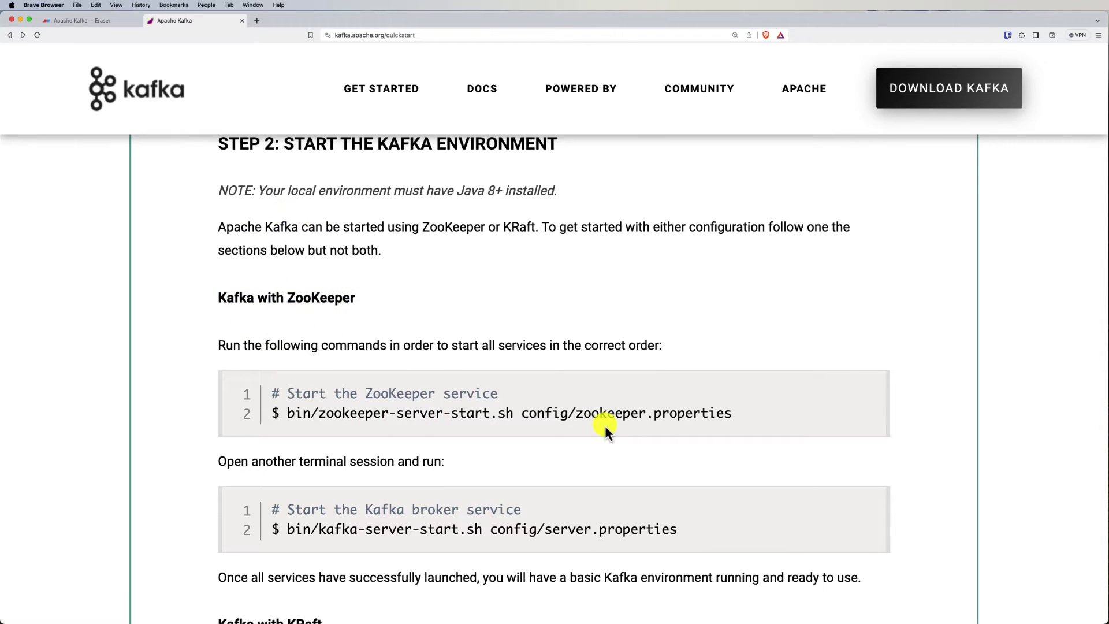
left_click_drag(739, 414, 285, 415)
left_click(749, 410)
left_click_drag(732, 416, 285, 413)
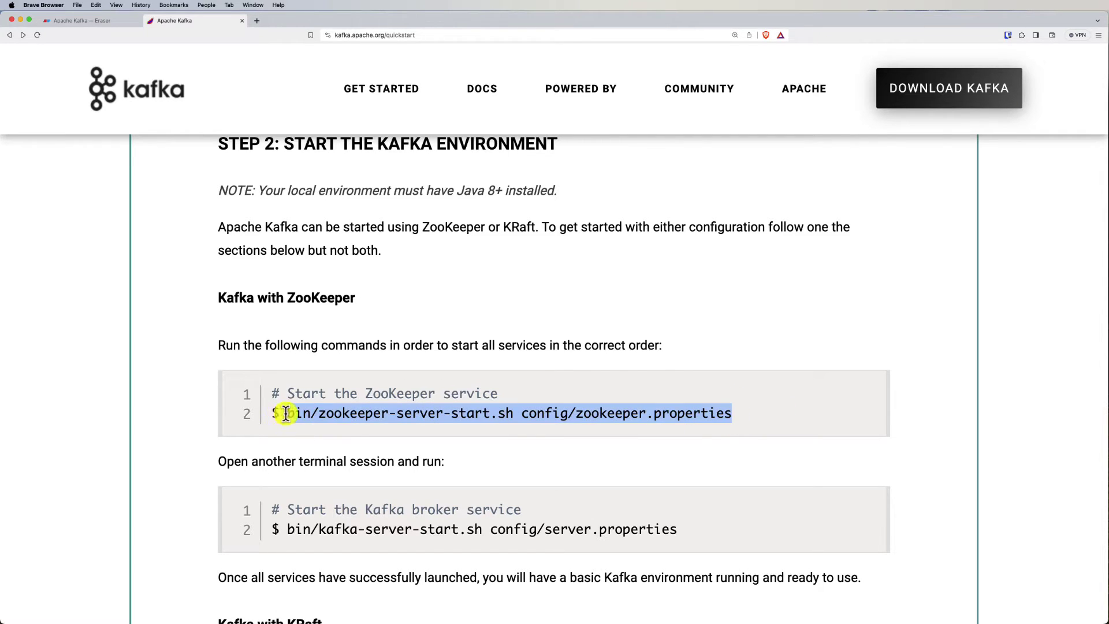
Switch to Terminal, list the contents of kafka_demo with ls, and change into the kafka_server directory.
key("super+Tab")
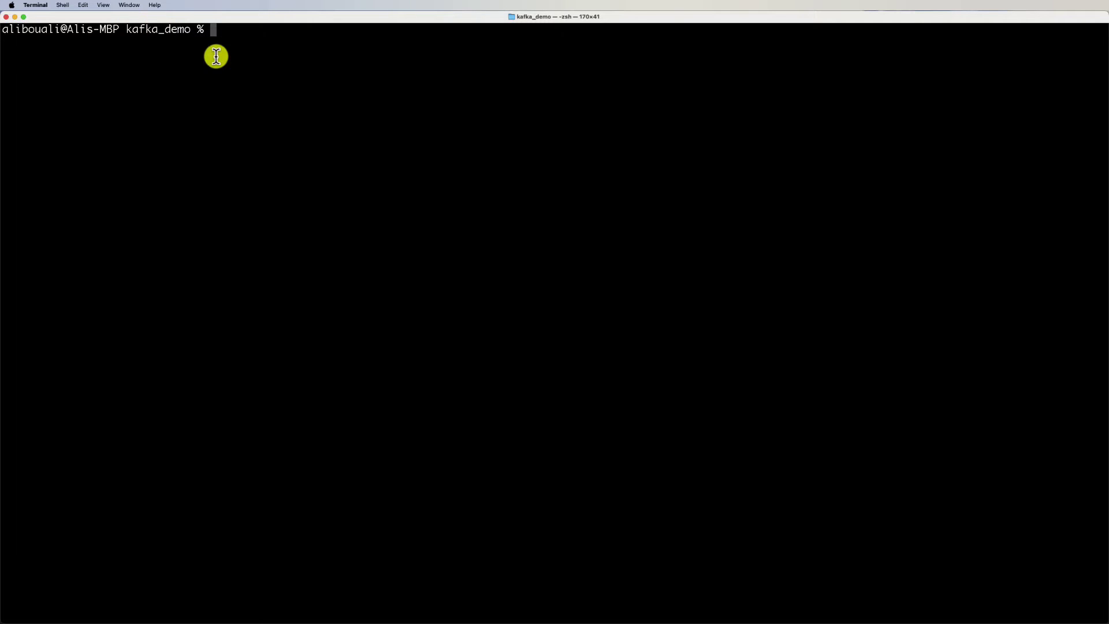
type("ls")
key("Return")
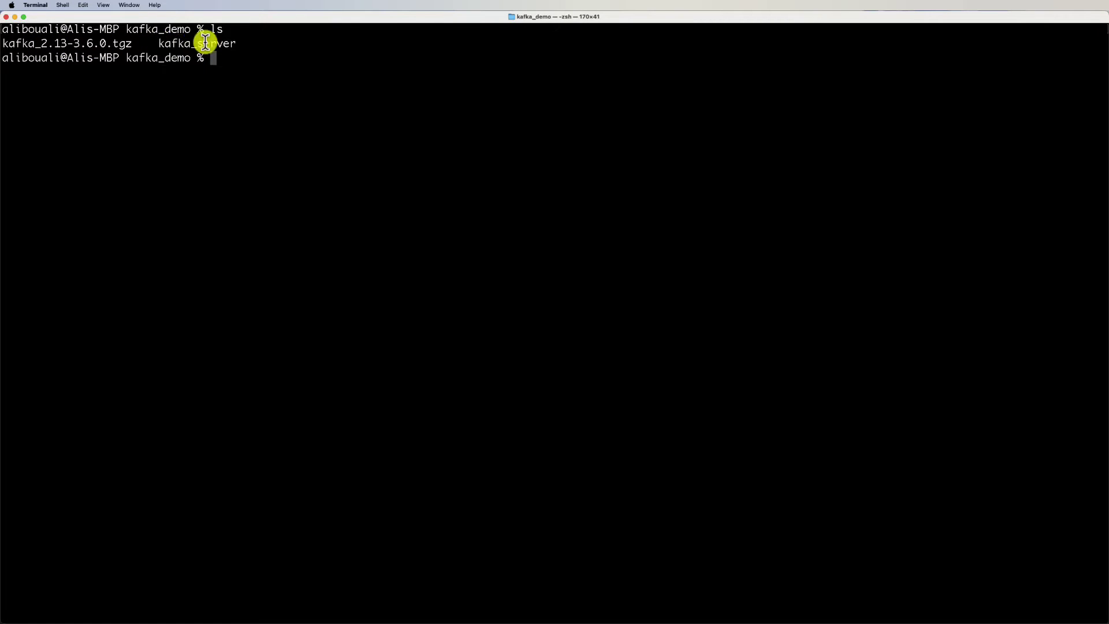
type("cd ka")
key("Tab")
key("Return")
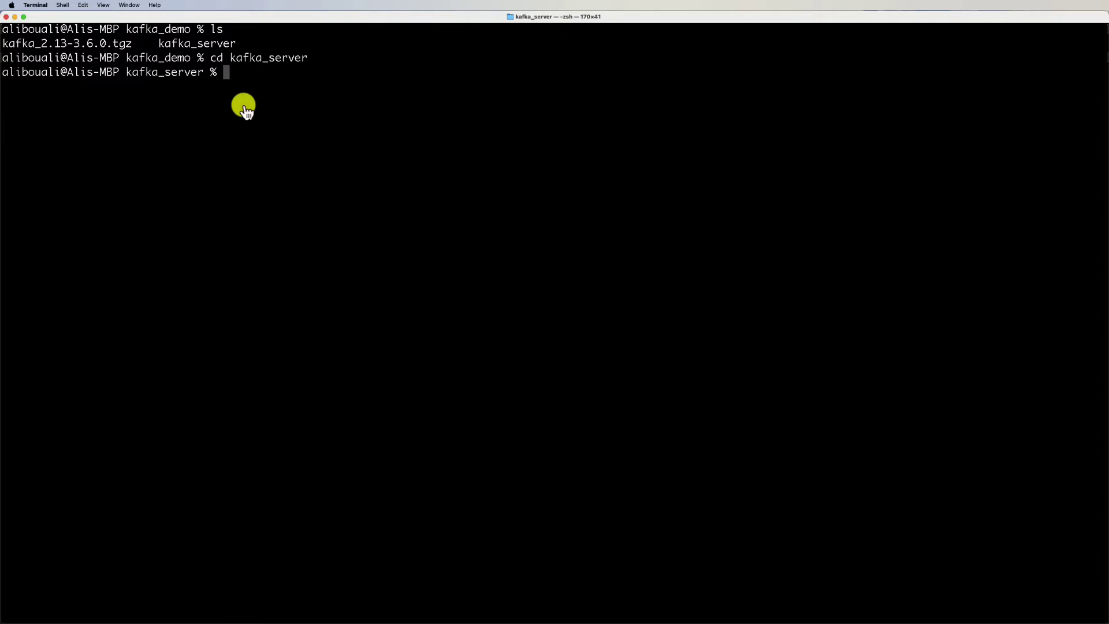
Copy bin/zookeeper-server-start.sh config/zookeeper.properties from the Quickstart guide in the browser and paste it at the Terminal prompt.
key("super+Tab")
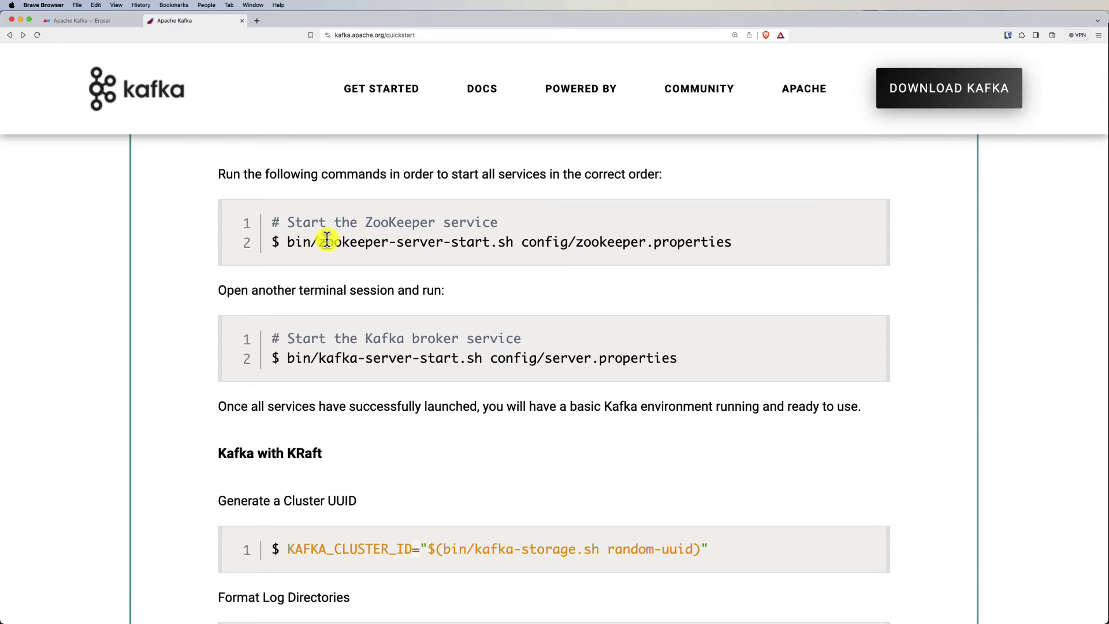
left_click_drag(286, 242, 739, 244)
key("super+c")
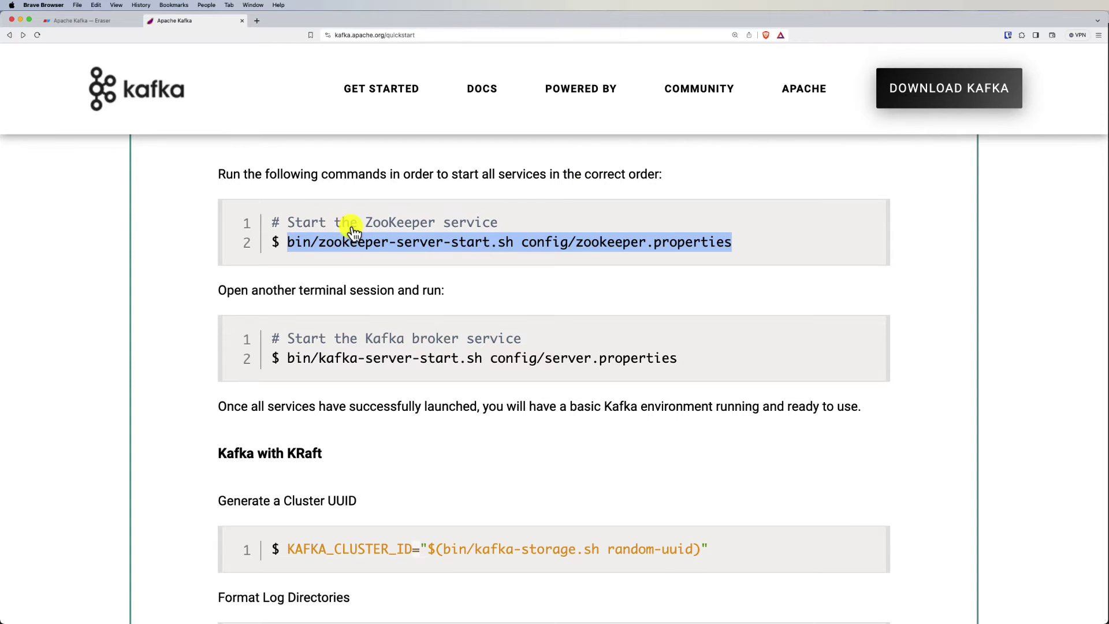
key("super+Tab")
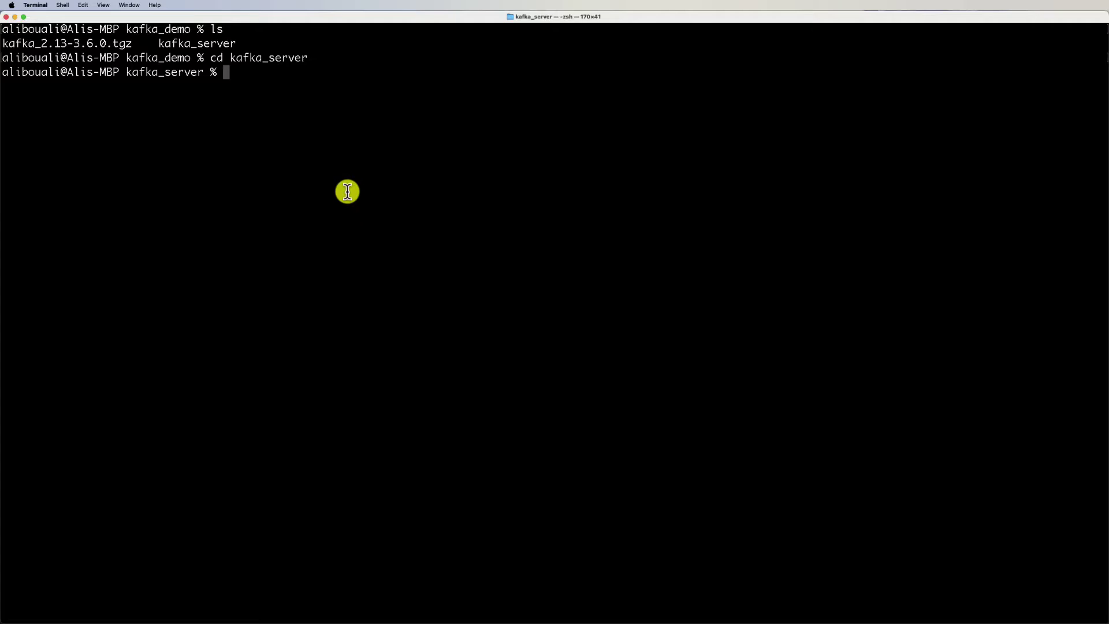
key("super+v")
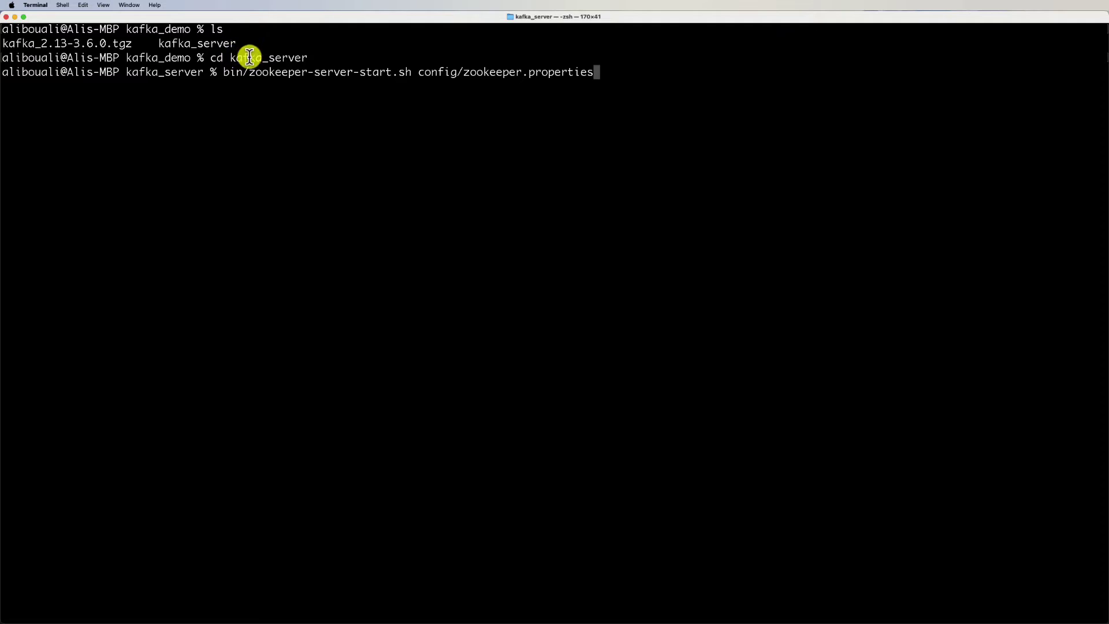
Switch to Finder and examine the scripts in the bin folder and its windows subfolder, returning to kafka_server.
key("super+Tab")
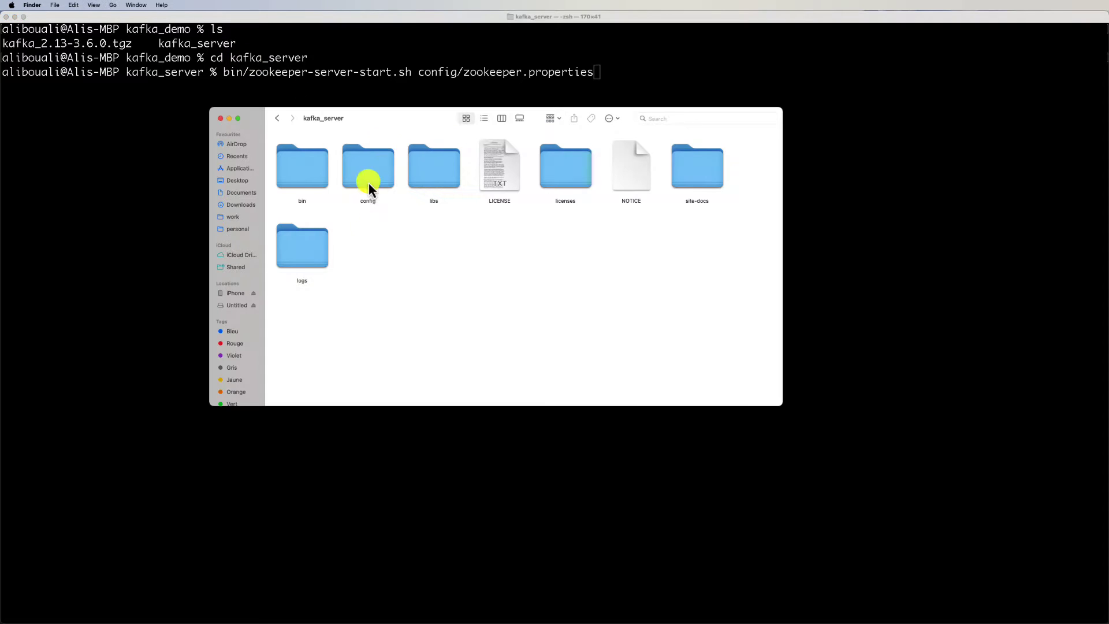
left_click(297, 177)
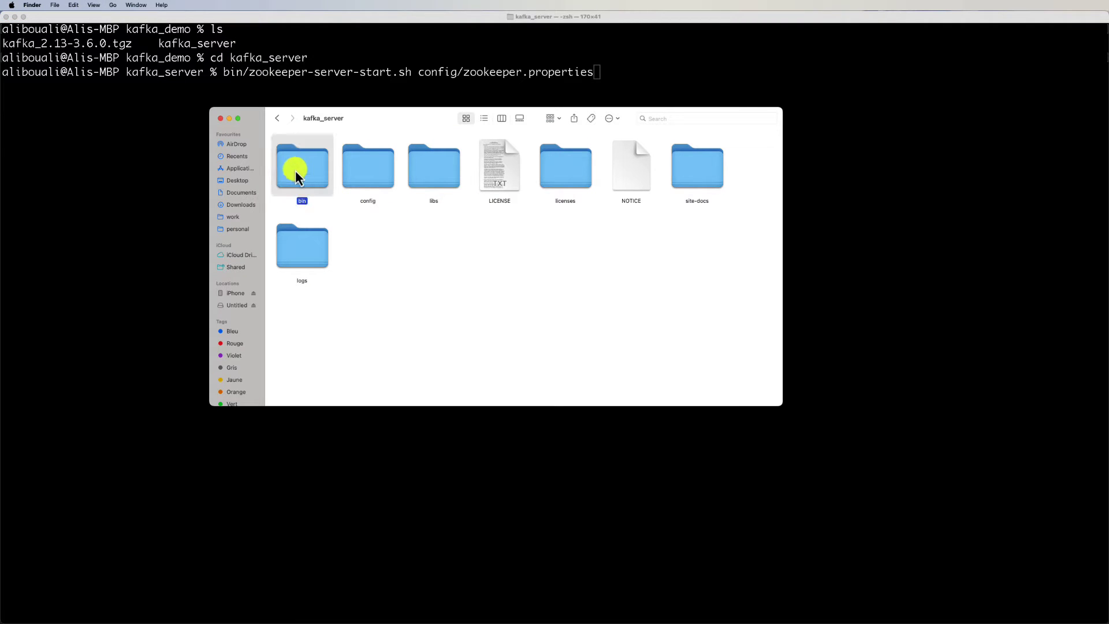
key("super+Down")
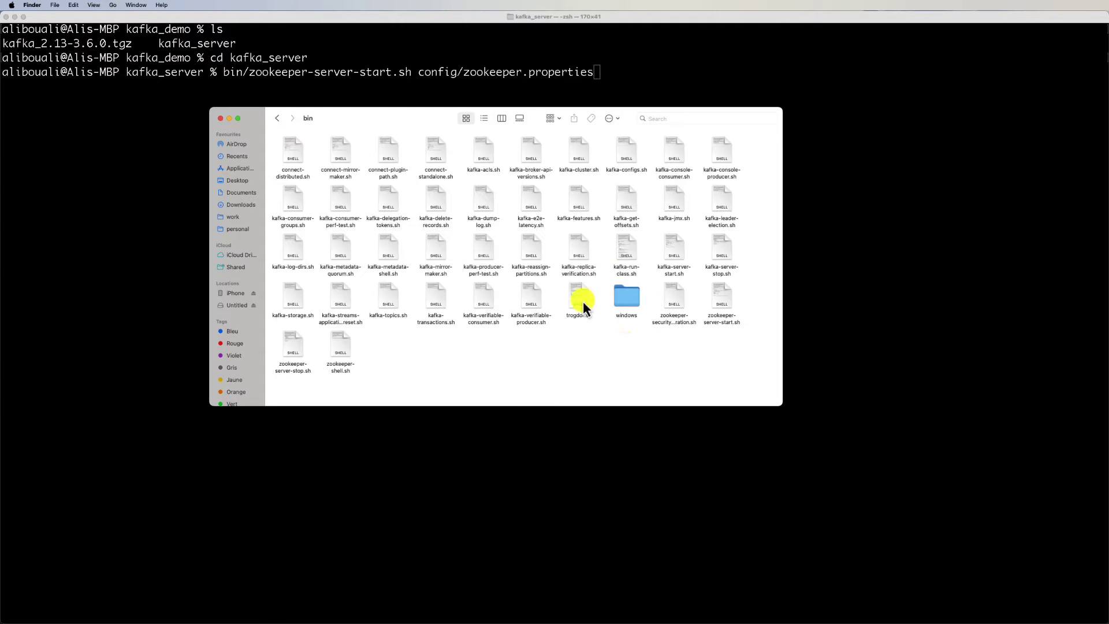
left_click(624, 301)
key("super+Down")
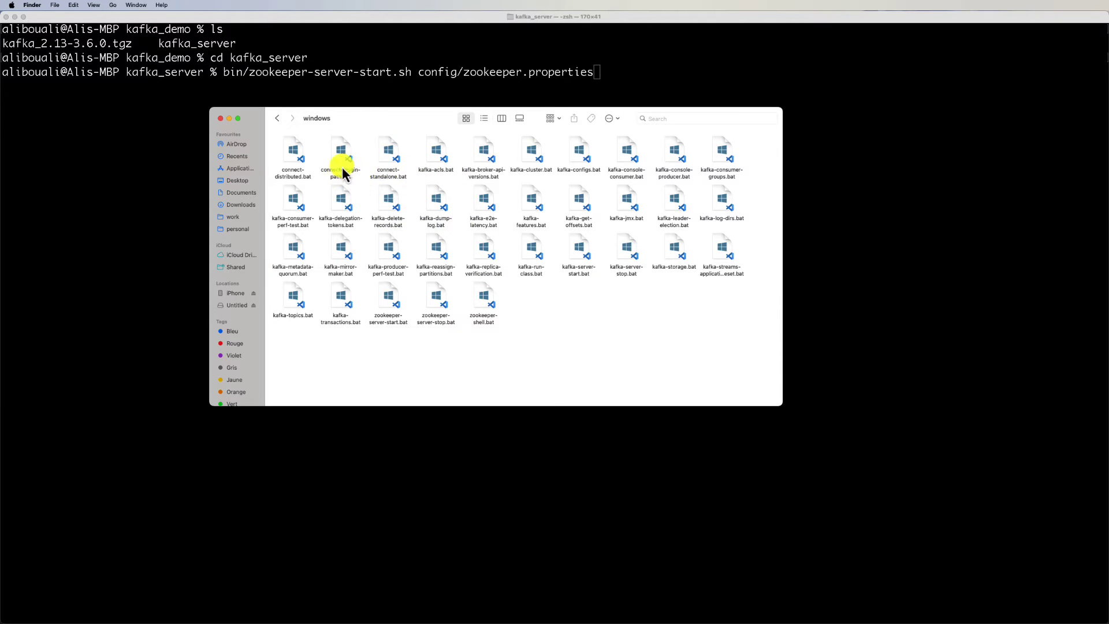
left_click(278, 119)
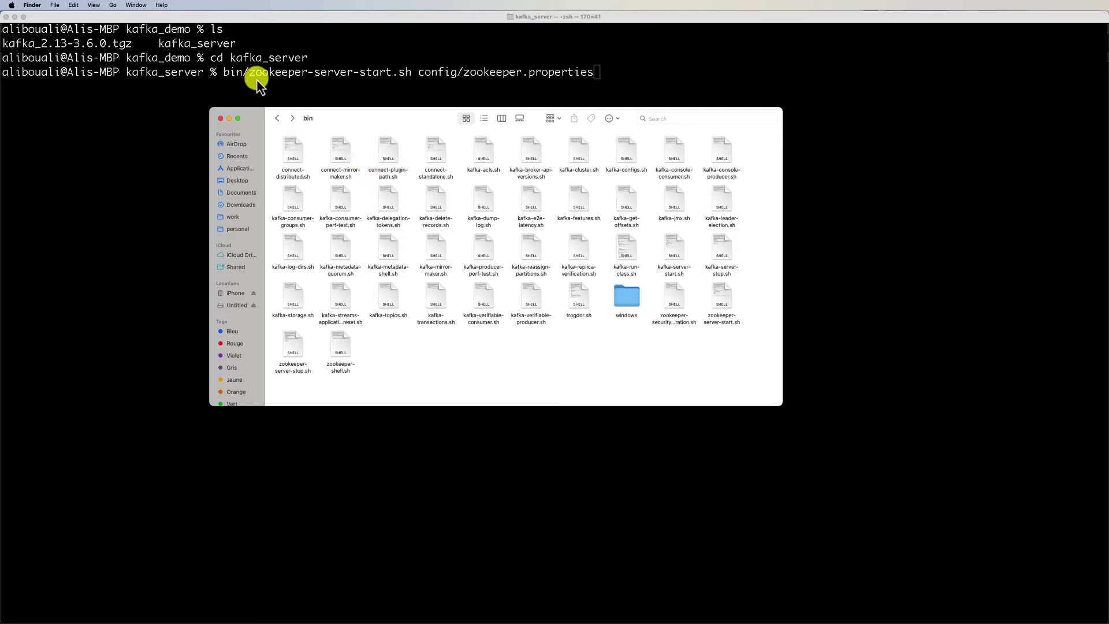
left_click(276, 116)
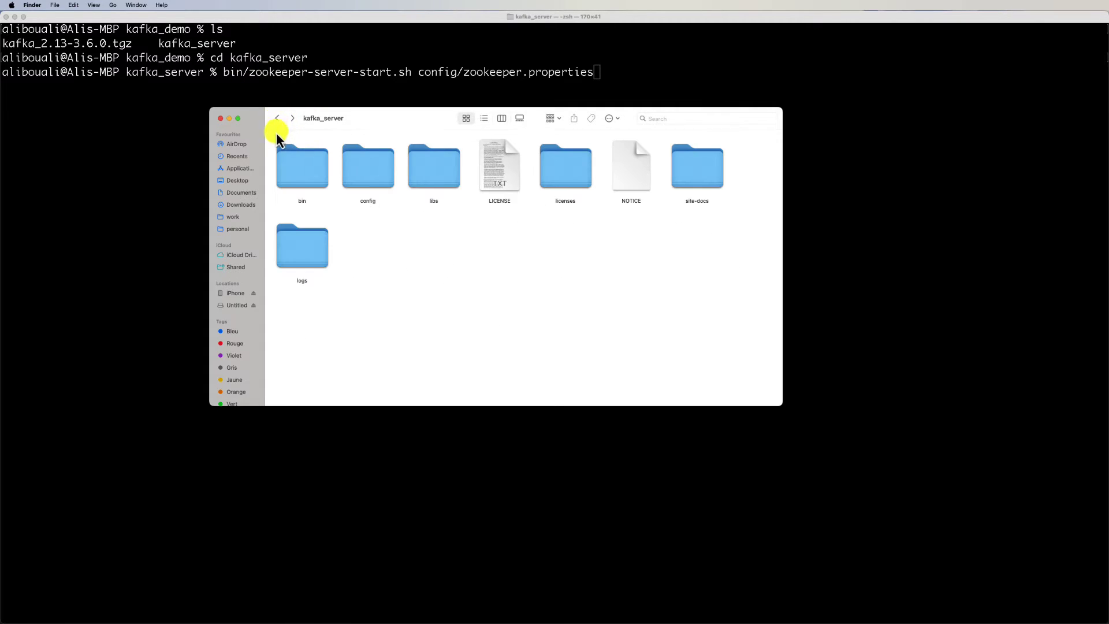
Switch back to Terminal, run the pasted ZooKeeper start command, and review its startup log from beginning to end.
left_click(613, 78)
key("Return")
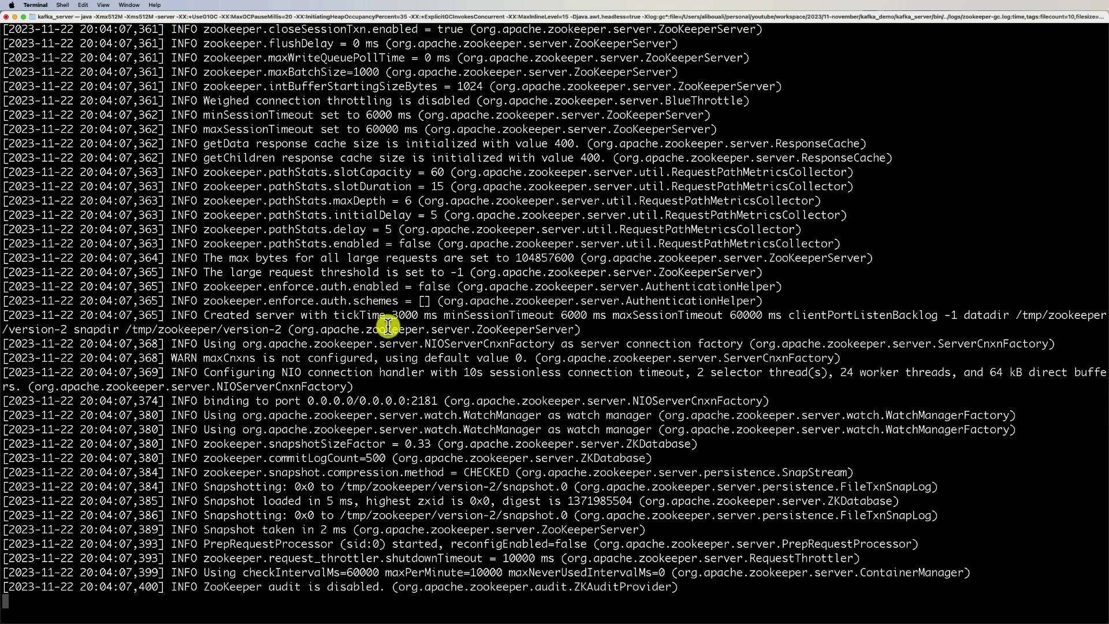
scroll(366, 249, "up", 20)
scroll(365, 249, "up", 20)
scroll(347, 254, "down", 3)
scroll(323, 257, "up", 3)
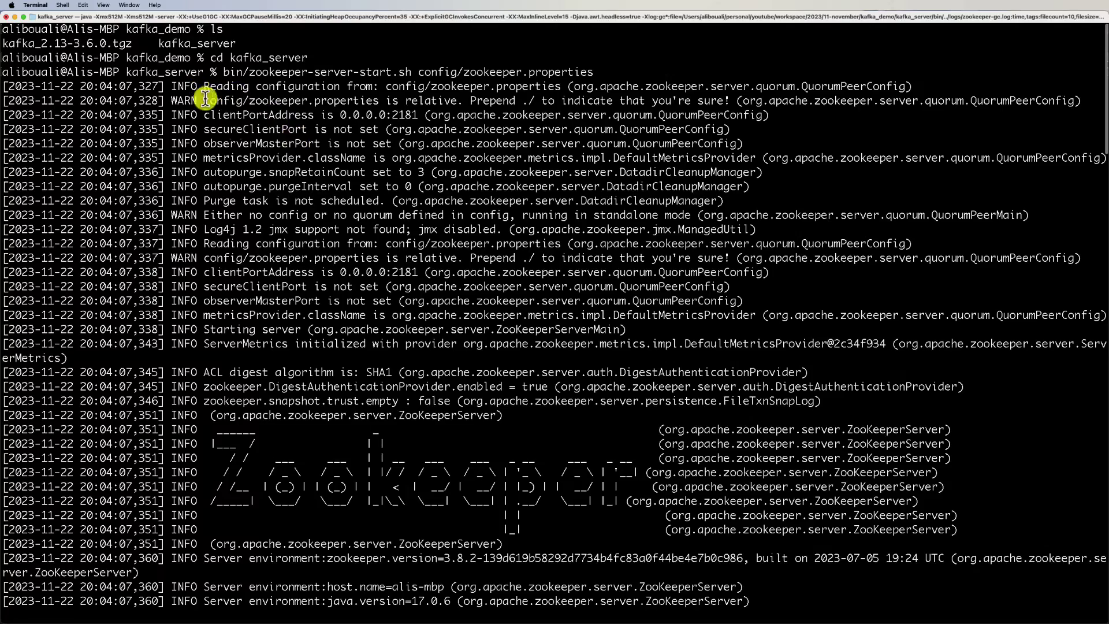
scroll(231, 98, "down", 20)
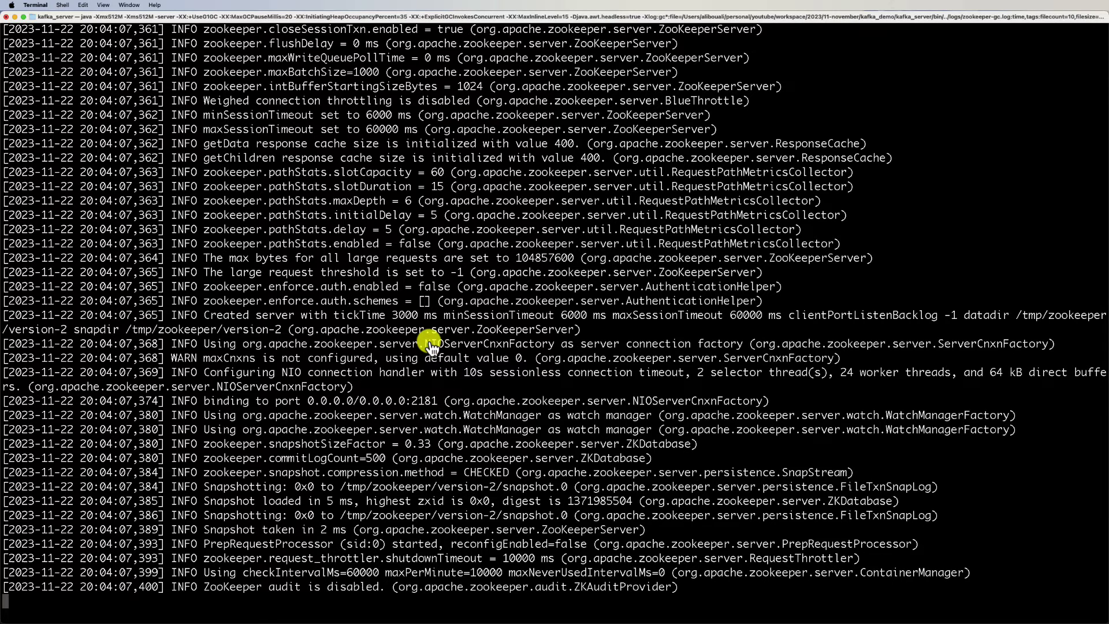
Switch to the browser and copy the broker start command bin/kafka-server-start.sh config/server.properties from the Quickstart guide.
key("super+Tab")
left_click(344, 301)
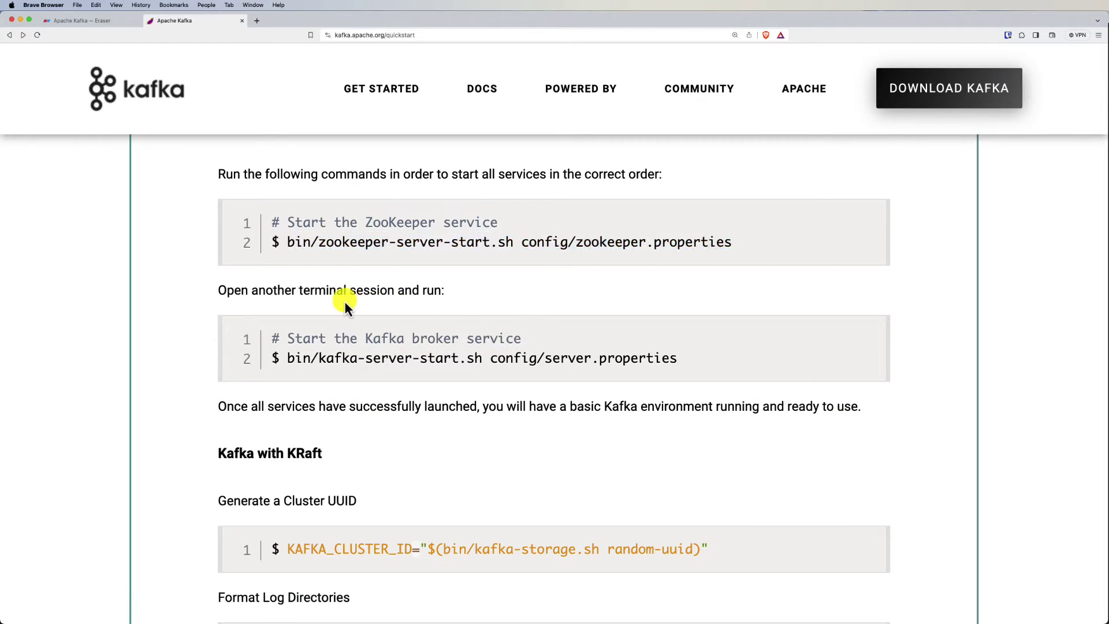
left_click_drag(227, 290, 492, 290)
left_click(497, 290)
left_click_drag(287, 359, 673, 359)
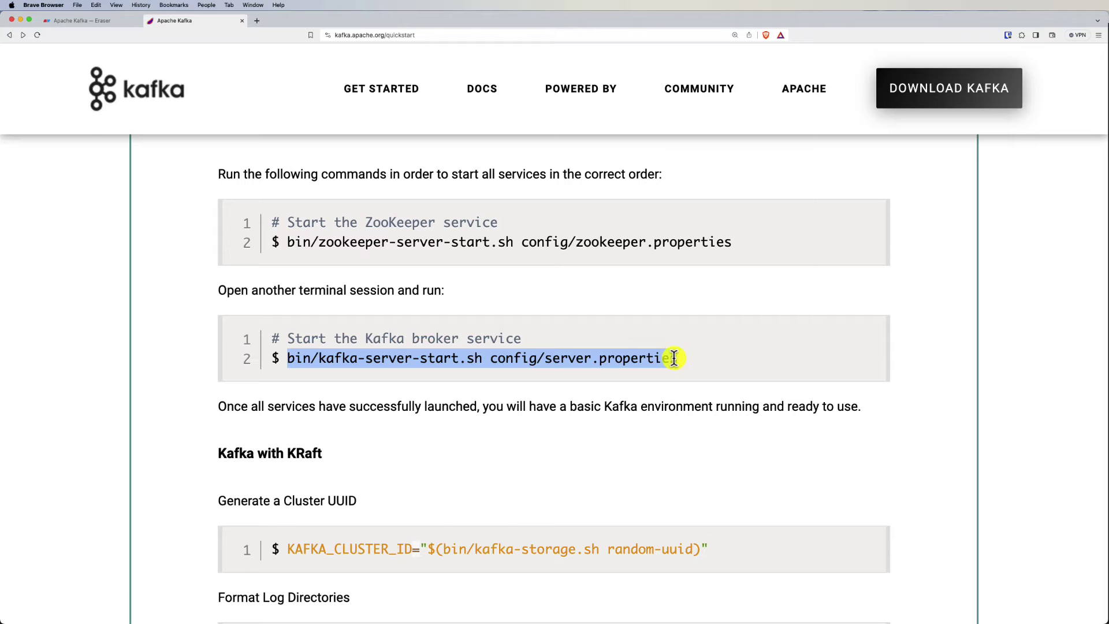
Open another Terminal session in kafka_server and run bin/kafka-server-start.sh config/server.properties to start the Kafka broker.
key("super+Tab")
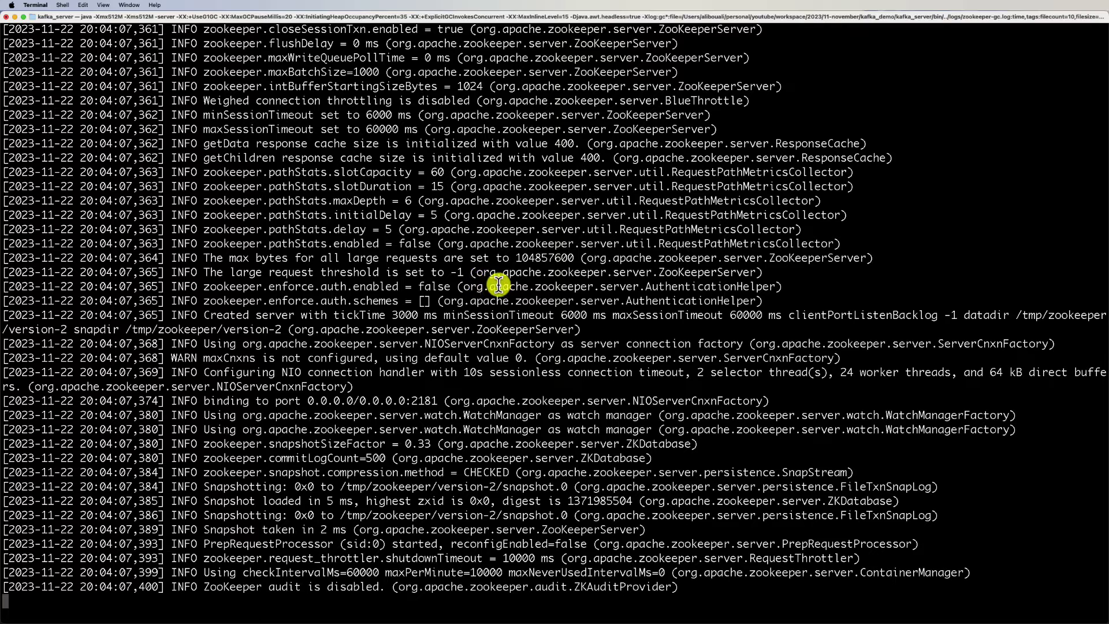
key("super+t")
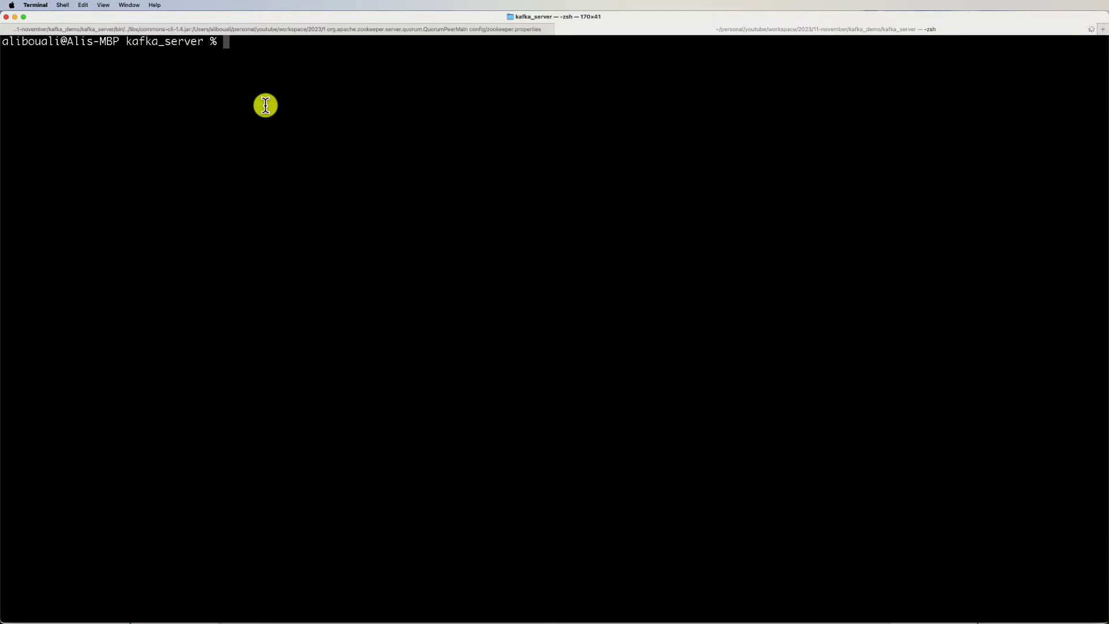
left_click_drag(123, 41, 204, 42)
left_click(269, 60)
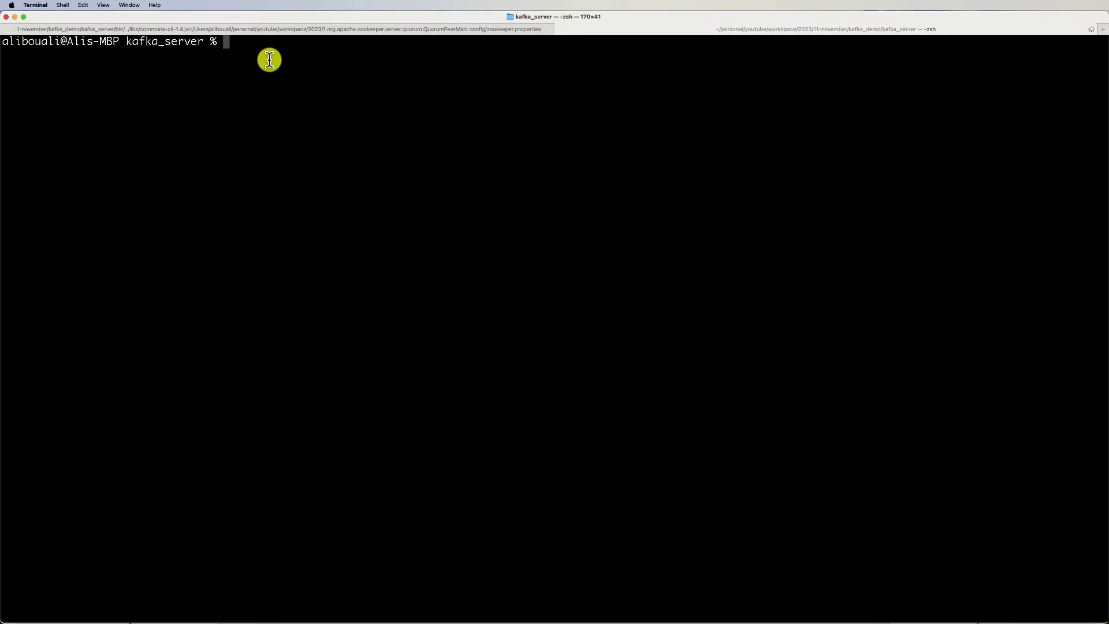
type("bin/kafka-server-start.sh config/server.properties")
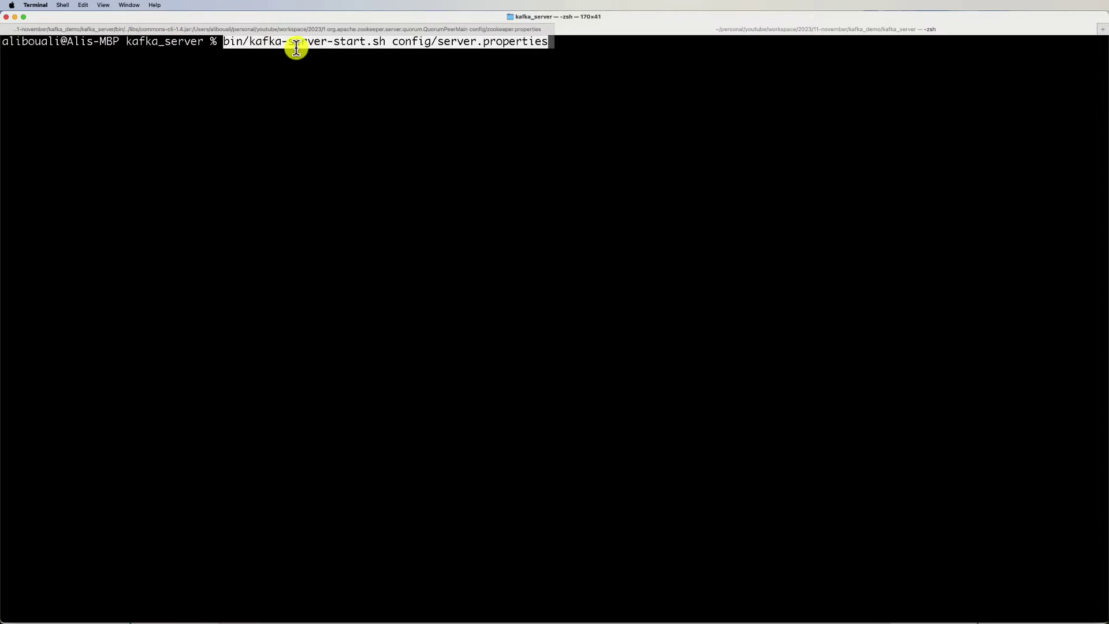
key("Right")
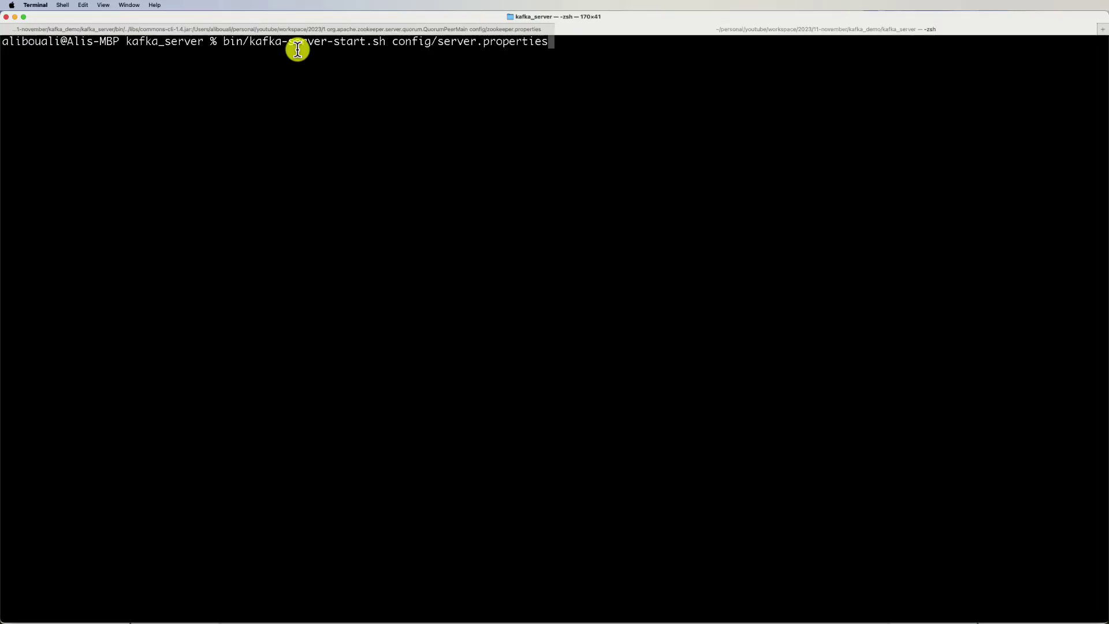
key("Return")
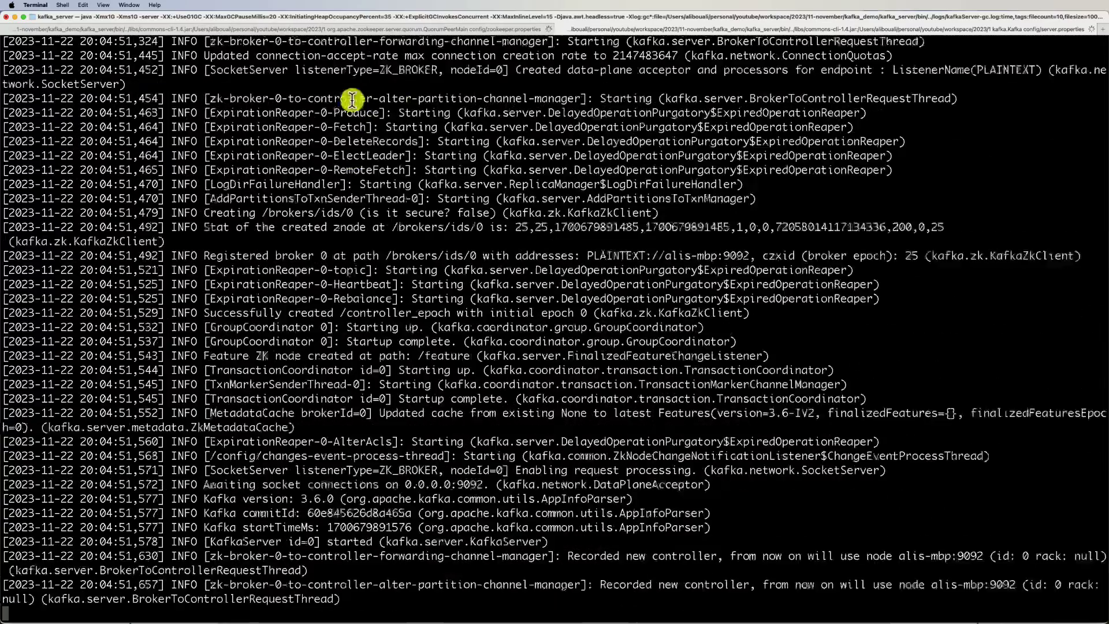
Review the Kafka broker's startup log from beginning to end and highlight the port in its registered address.
scroll(358, 222, "up", 20)
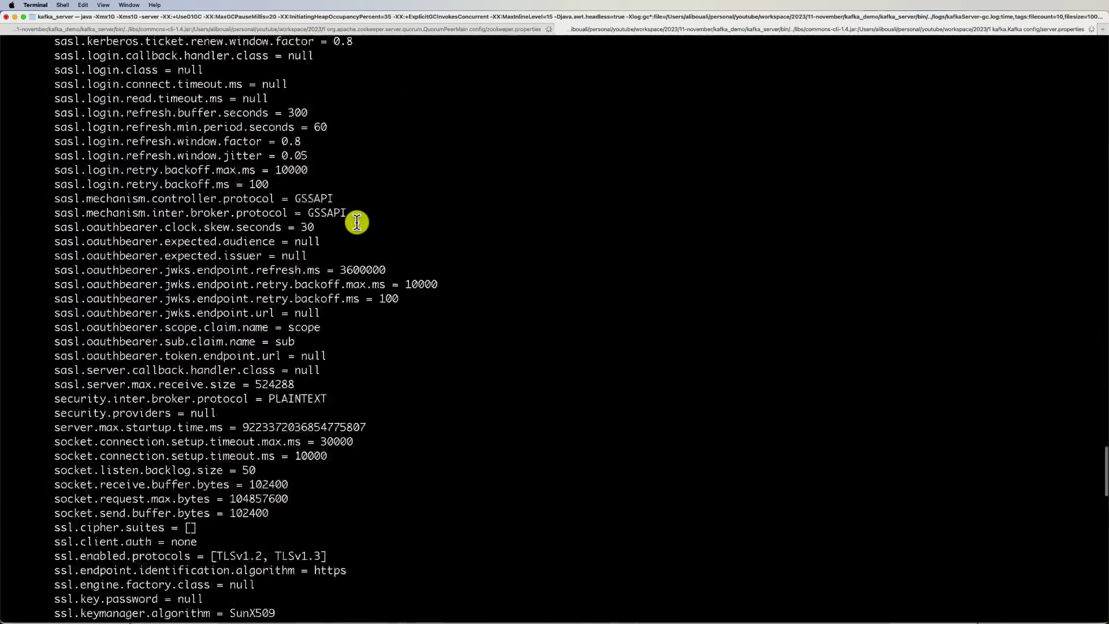
scroll(357, 223, "up", 20)
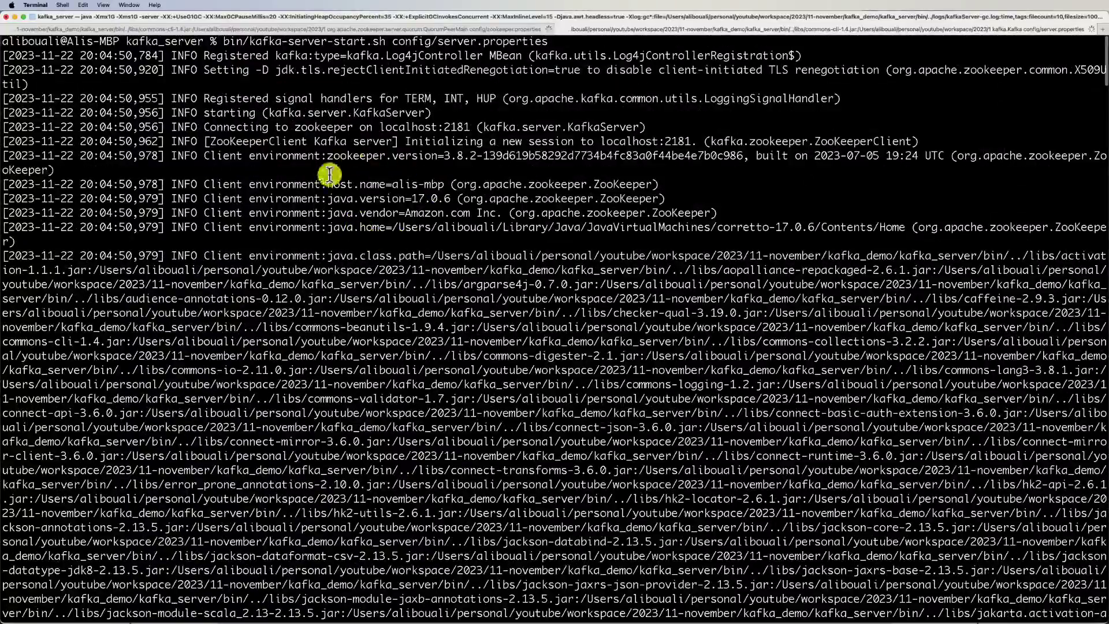
scroll(347, 257, "down", 20)
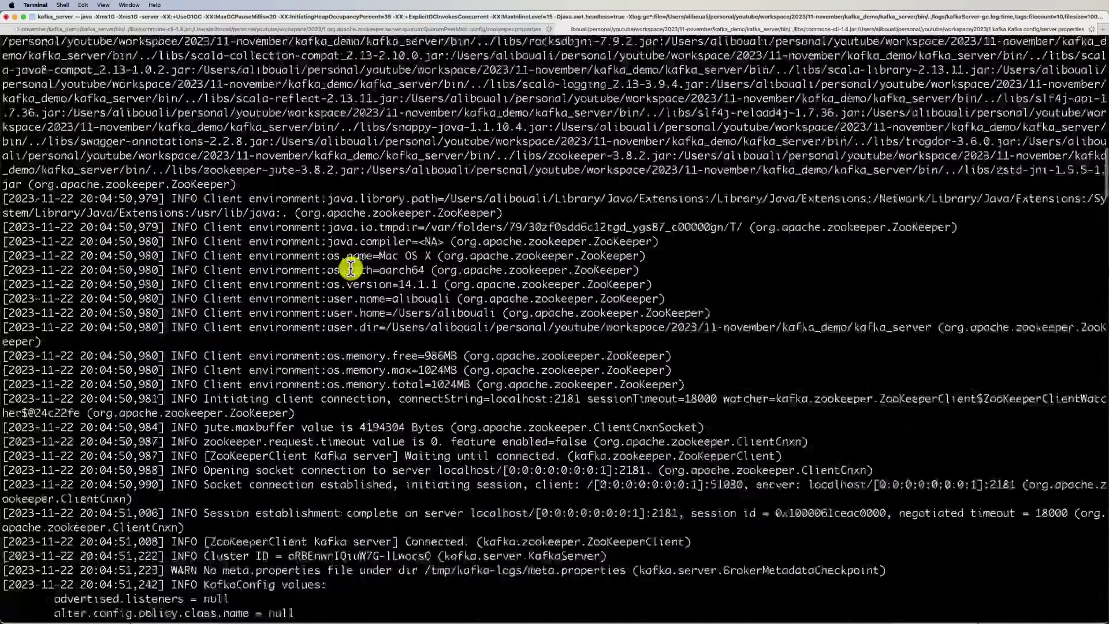
scroll(350, 268, "down", 20)
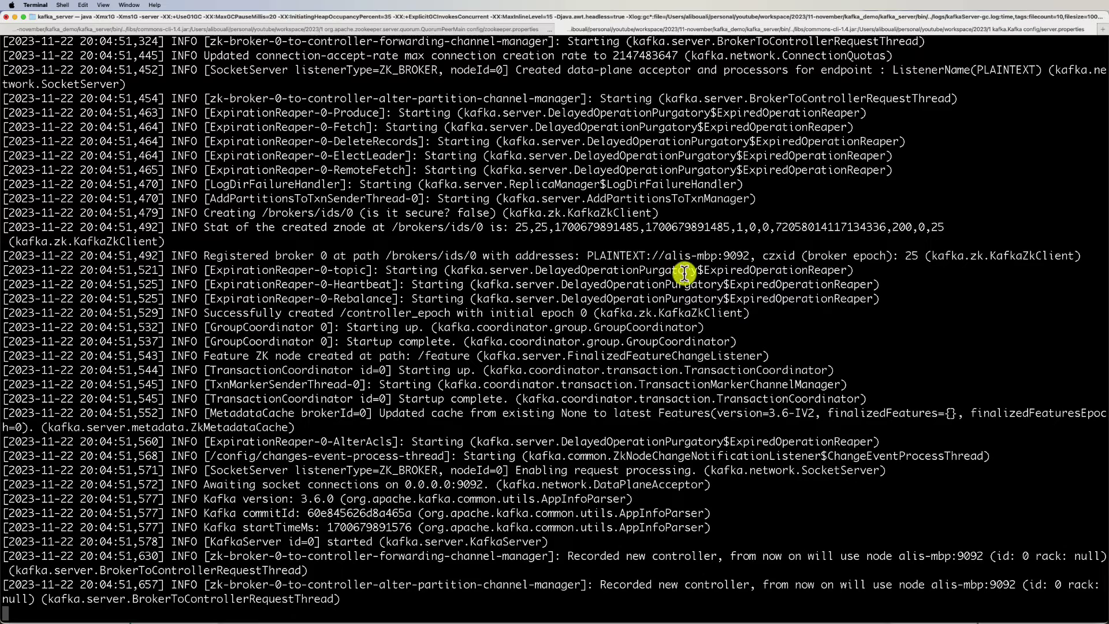
left_click_drag(726, 255, 748, 255)
left_click(757, 257)
In the browser, copy the topic creation command from Step 3 of the Quickstart and paste it in a new Terminal session.
key("super+Tab")
scroll(462, 400, "down", 10)
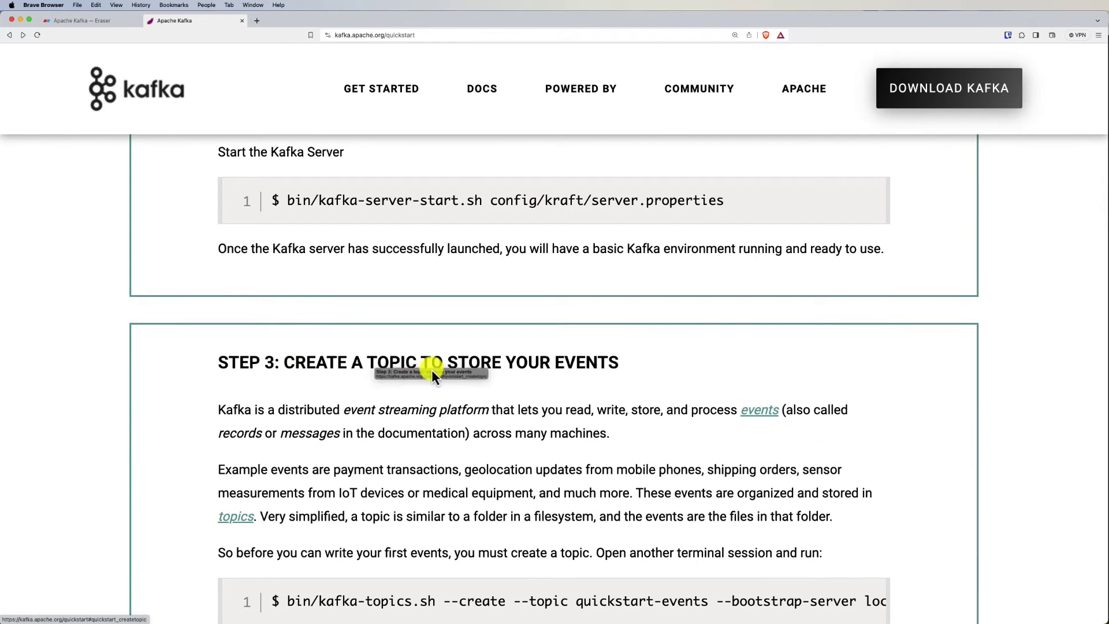
scroll(433, 407, "down", 4)
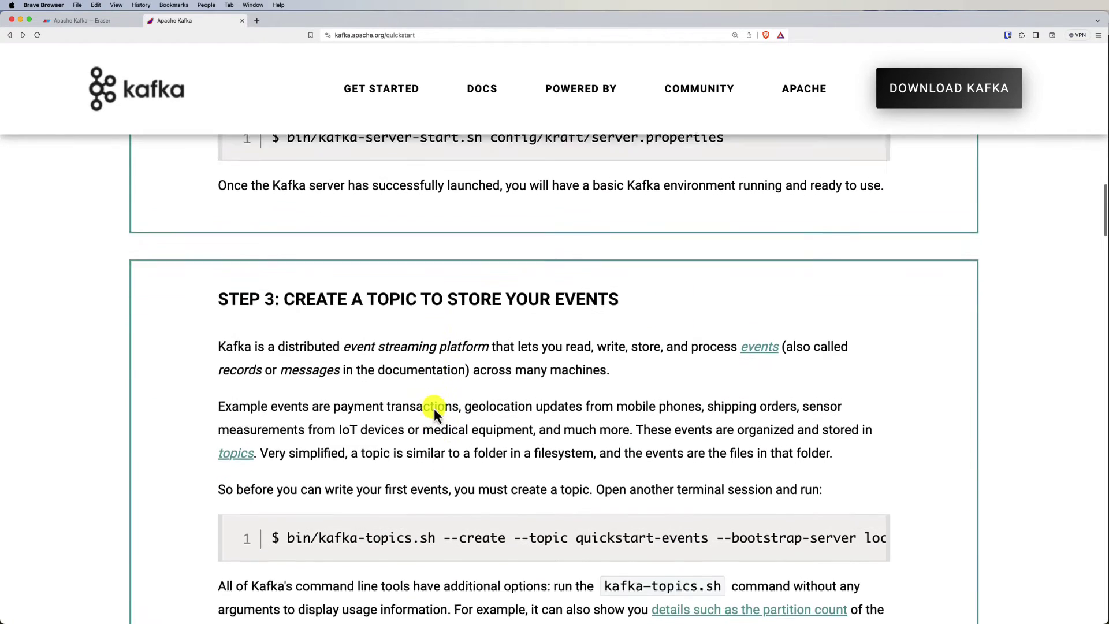
scroll(396, 399, "right", 3)
scroll(398, 399, "left", 3)
left_click_drag(288, 400, 876, 407)
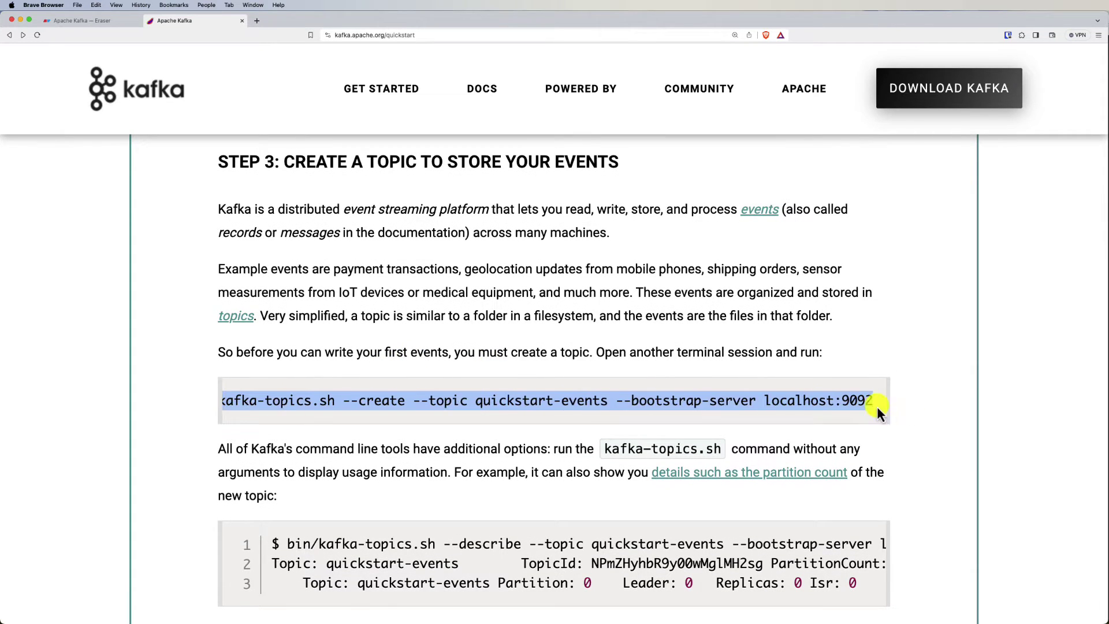
left_click(623, 369)
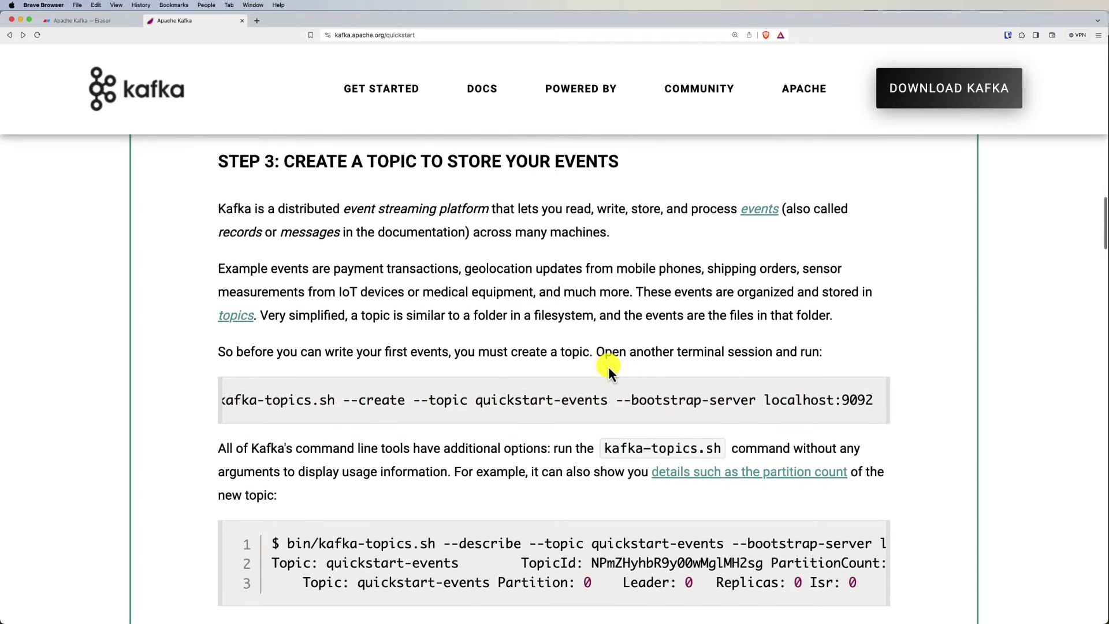
scroll(608, 366, "down", 2)
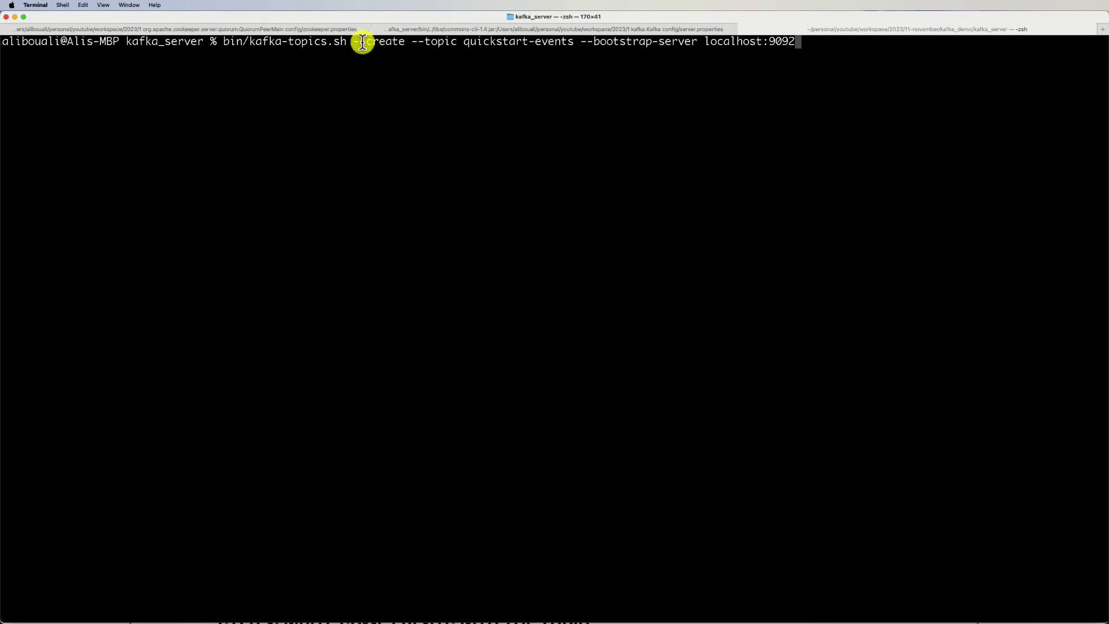
Review the options of the pasted kafka-topics.sh command, run it to create topic quickstart-events on localhost:9092, and highlight the topic name in the output.
left_click_drag(359, 42, 806, 42)
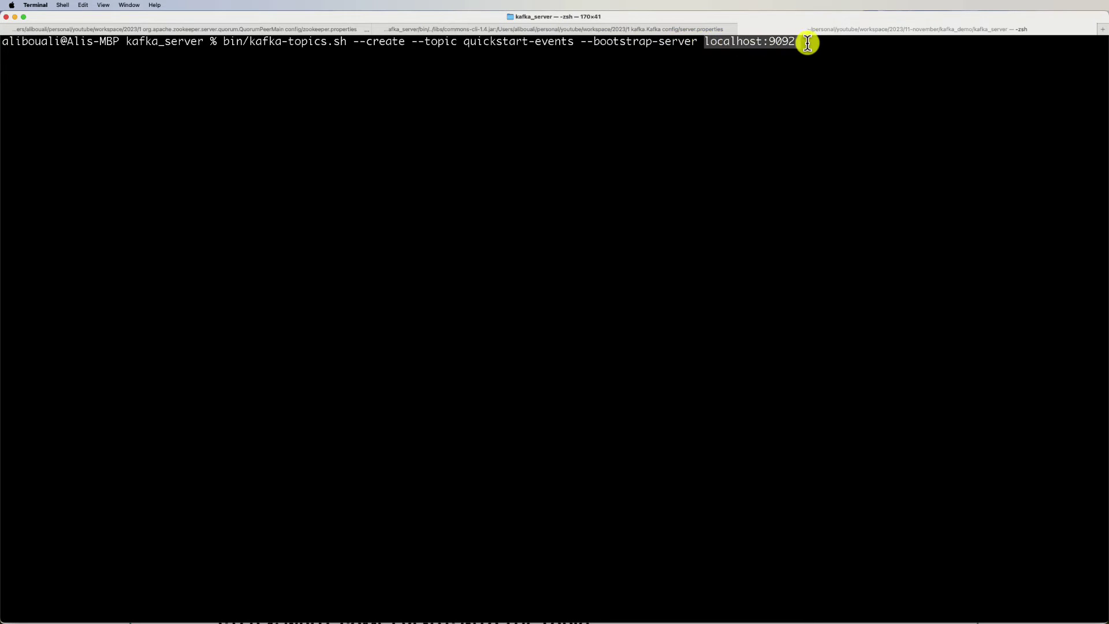
left_click(807, 43)
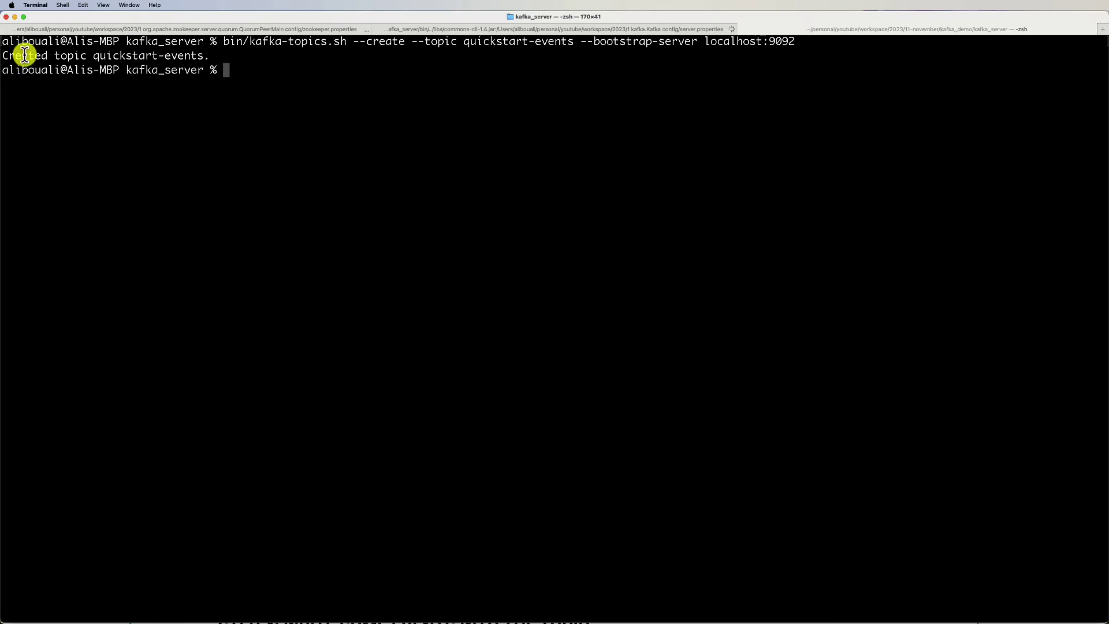
left_click_drag(91, 56, 205, 56)
left_click(261, 78)
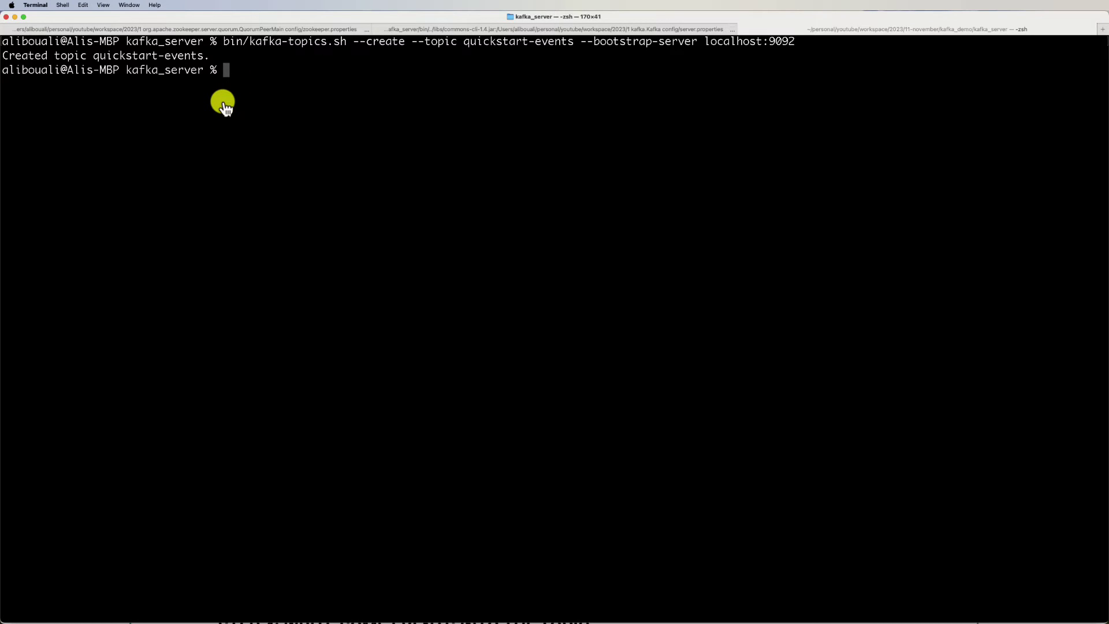
Switch to the browser and copy the kafka-topics.sh --describe command for topic quickstart-events on localhost:9092 from Step 3.
key("super+Tab")
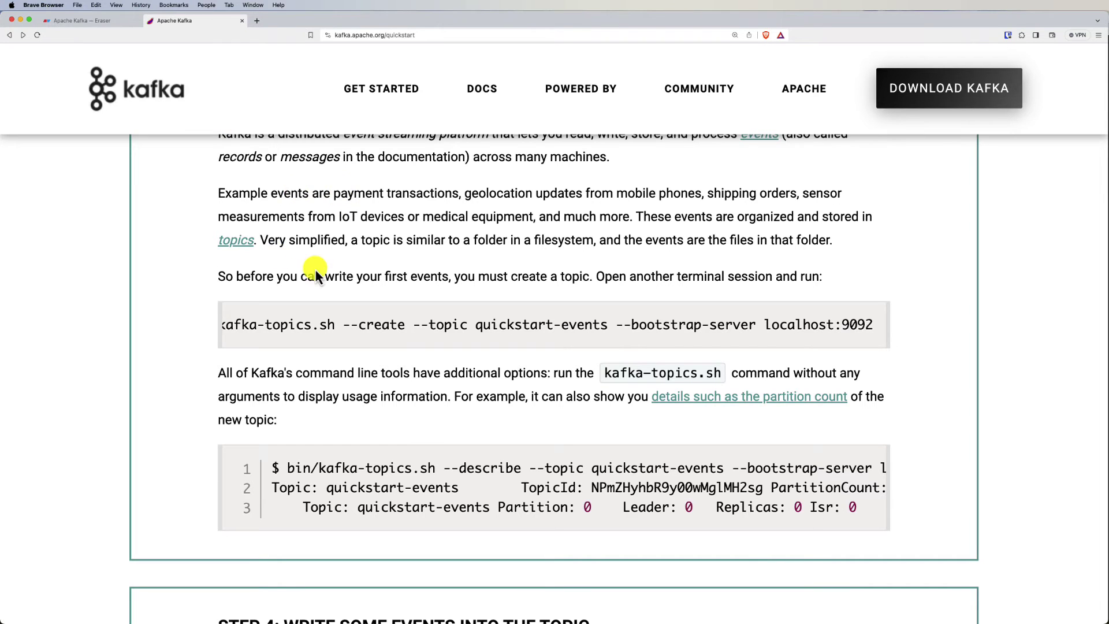
scroll(323, 283, "down", 2)
scroll(338, 280, "down", 1)
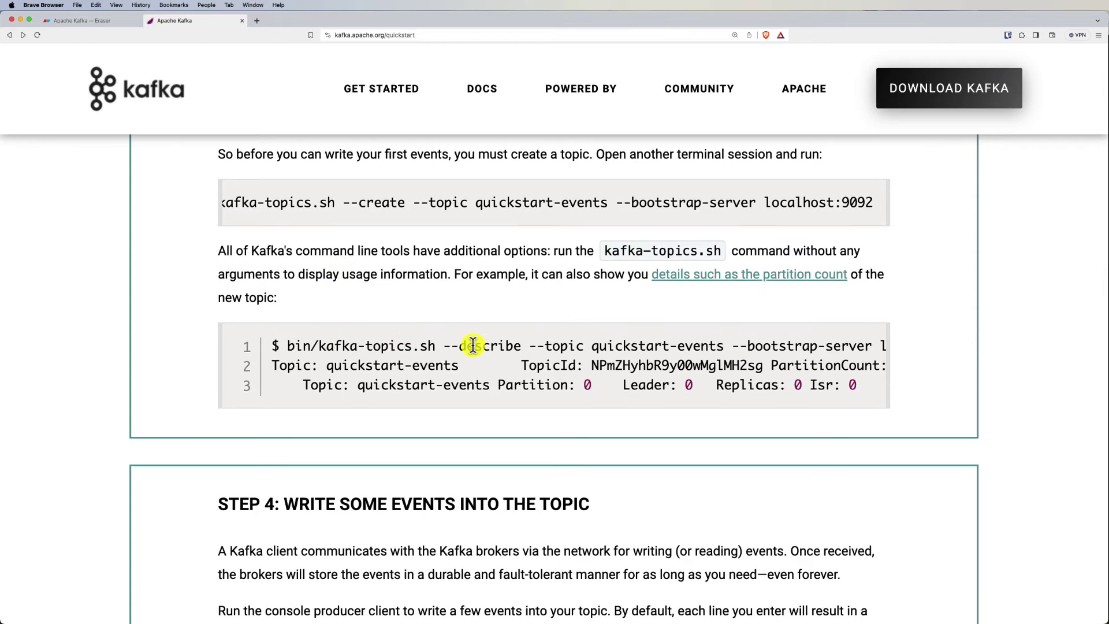
scroll(415, 347, "right", 5)
scroll(538, 348, "left", 5)
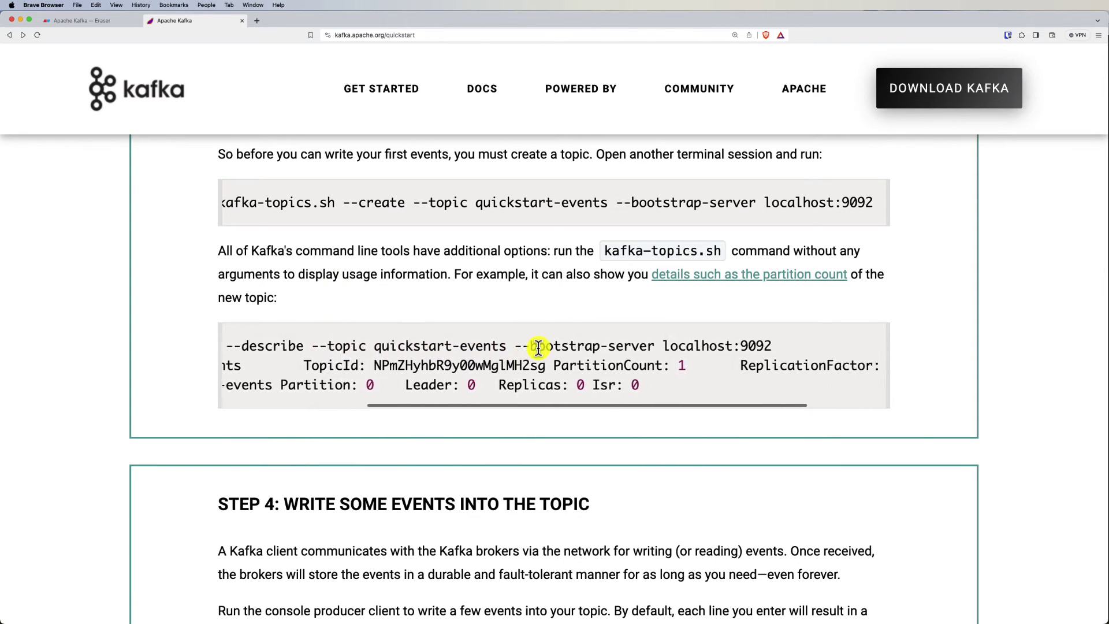
left_click_drag(290, 345, 762, 358)
left_click_drag(878, 349, 651, 348)
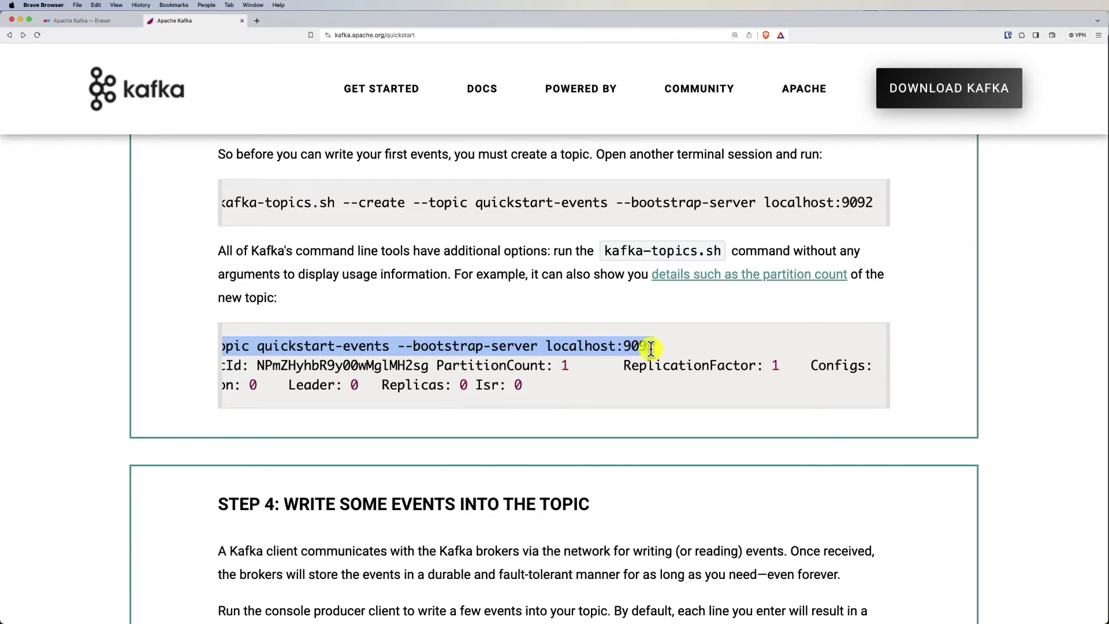
Switch to Terminal, change the topic in the recalled creation command to test-topic, and run it against localhost:9092.
key("super+Tab")
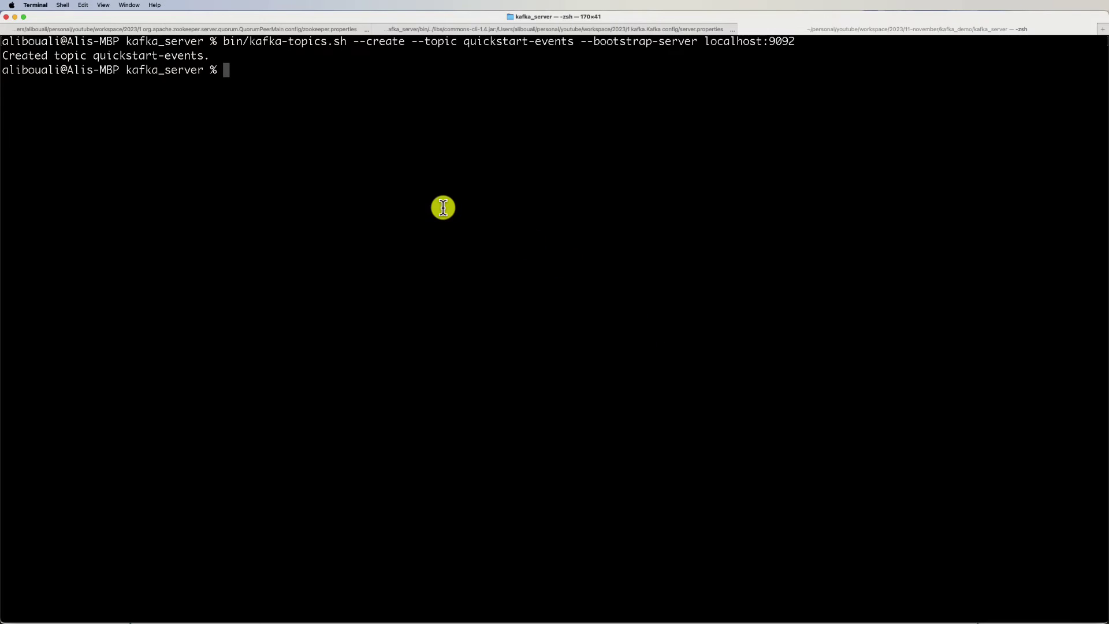
key("Up")
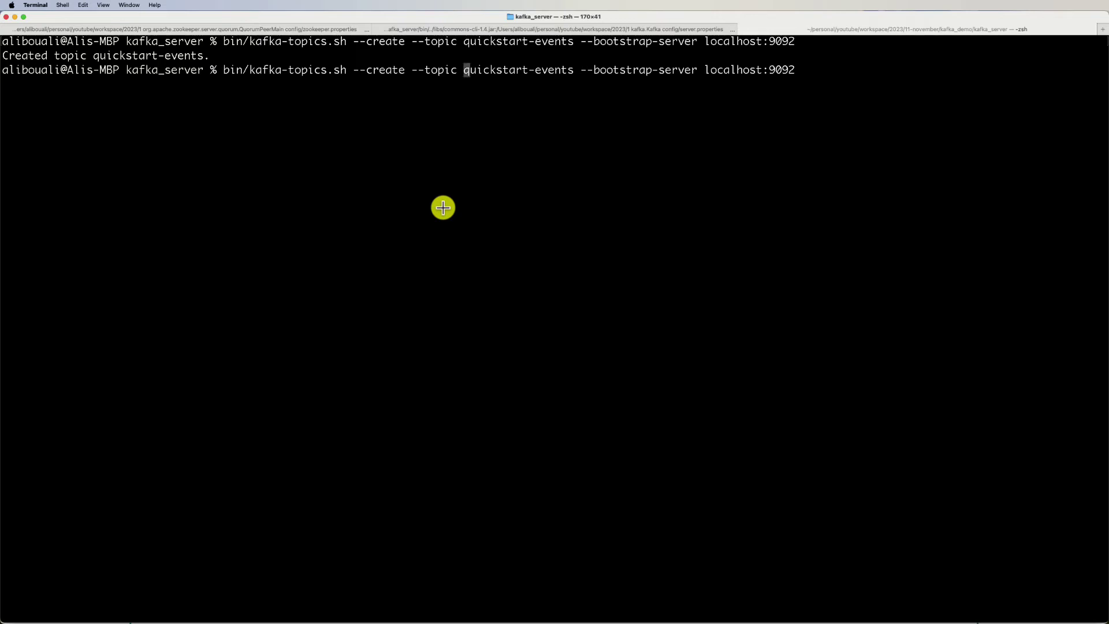
key("BackSpace")
key("BackSpace")
key("BackSpace")
key("BackSpace")
key("BackSpace")
key("BackSpace")
key("BackSpace")
key("BackSpace")
key("BackSpace")
key("BackSpace")
key("BackSpace")
key("BackSpace")
key("BackSpace")
key("BackSpace")
key("BackSpace")
key("BackSpace")
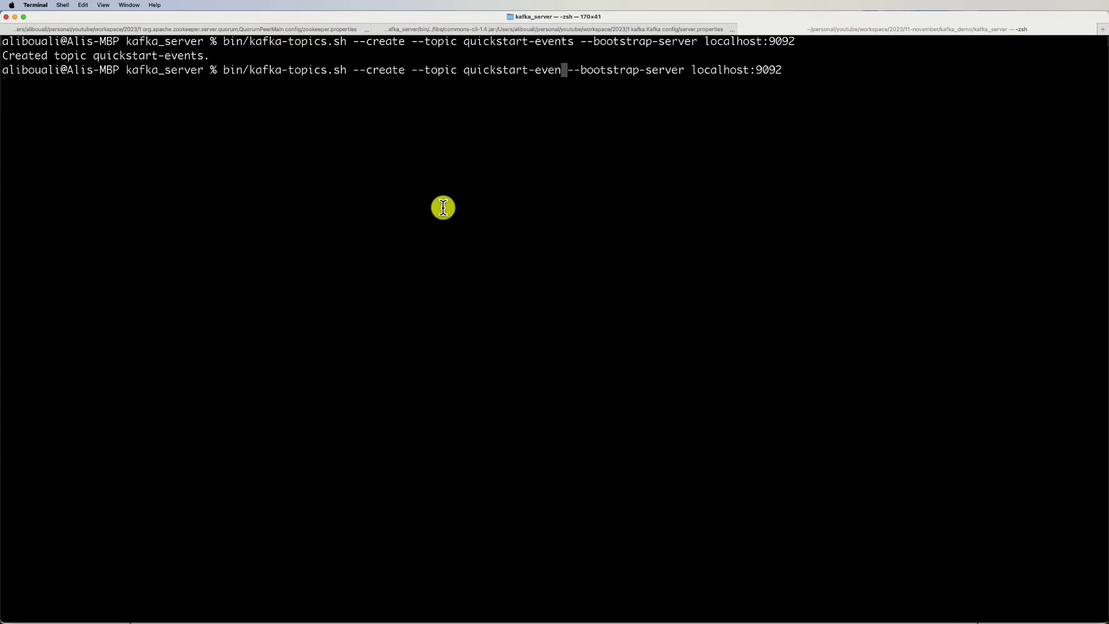
key("BackSpace")
type("test-t")
type("opic")
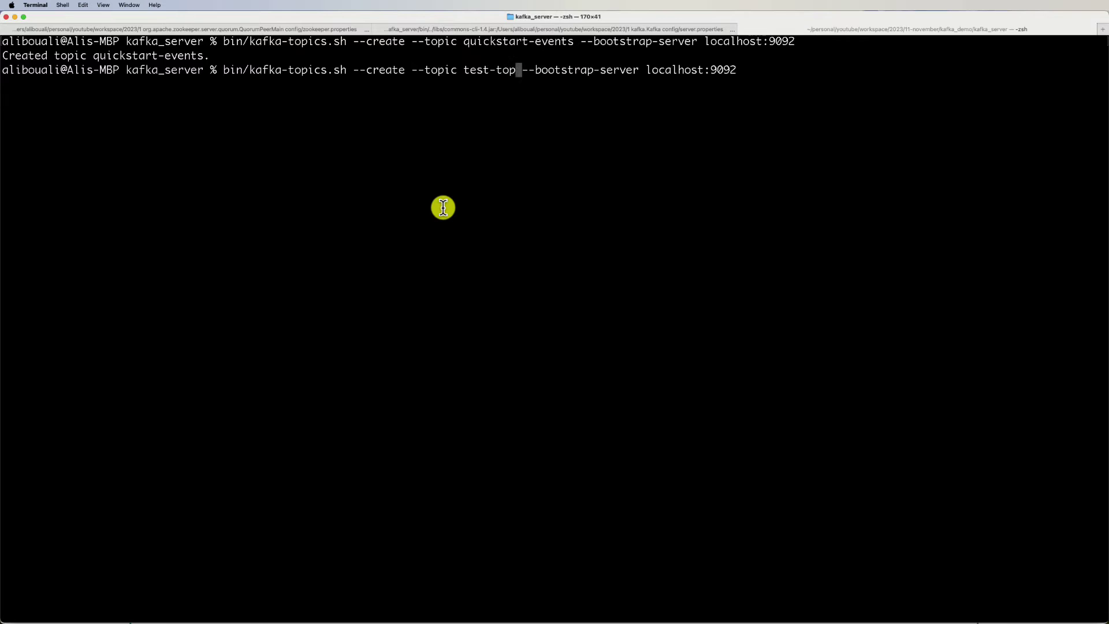
key("Return")
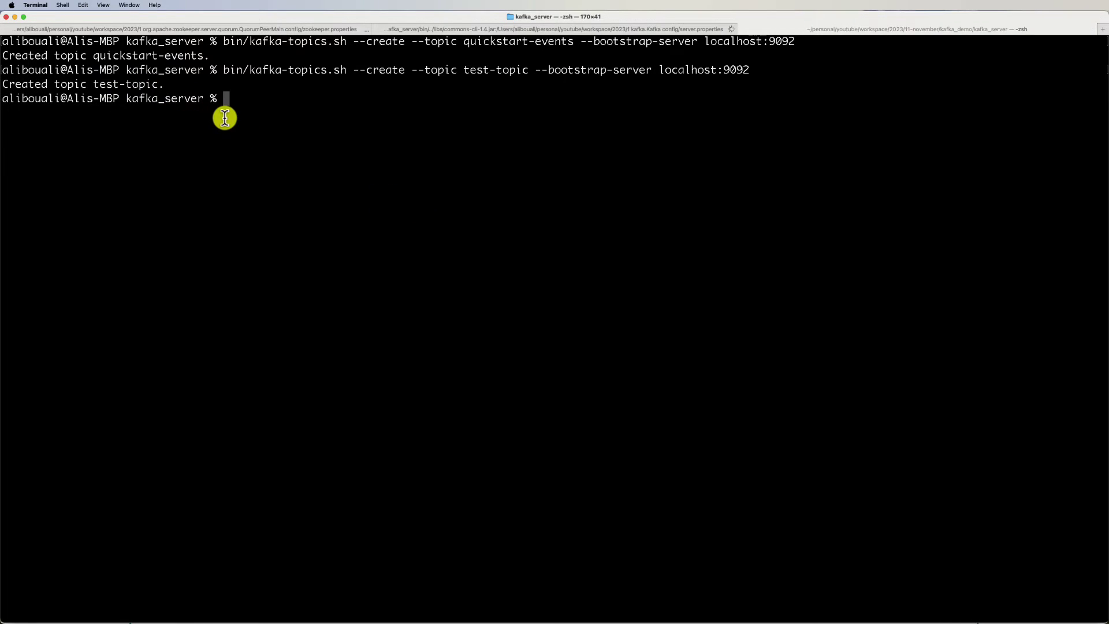
Paste the kafka-topics.sh --describe command, highlight its topic name, and run it for quickstart-events on localhost:9092.
type("bin/kafka-topics.sh --describe --topic quickstart-events --bootstrap-server localhost:9092")
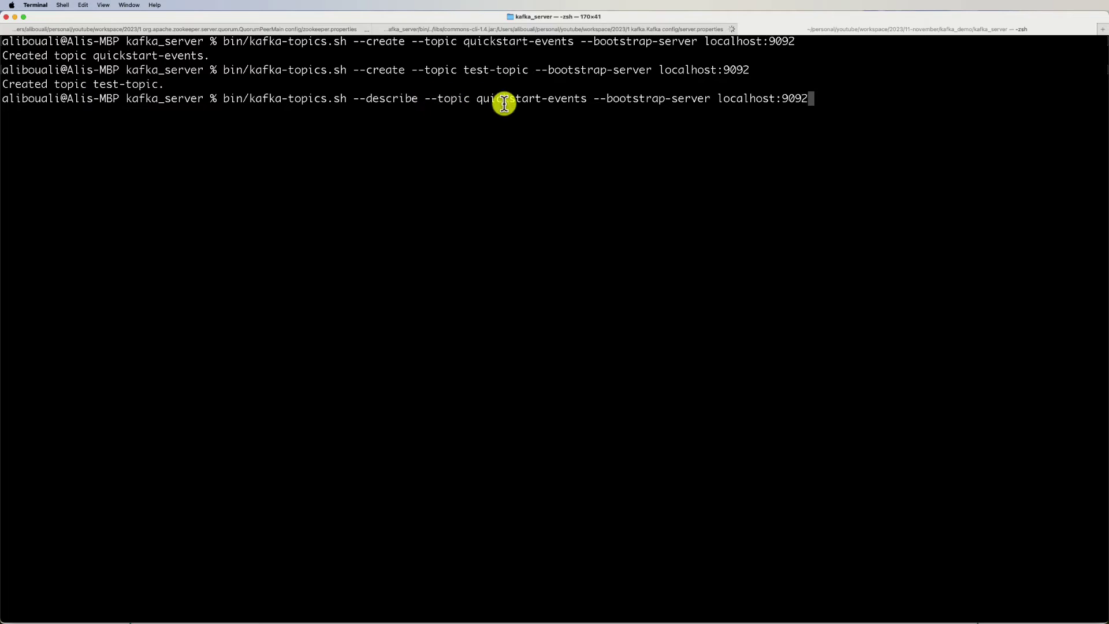
left_click_drag(479, 99, 585, 99)
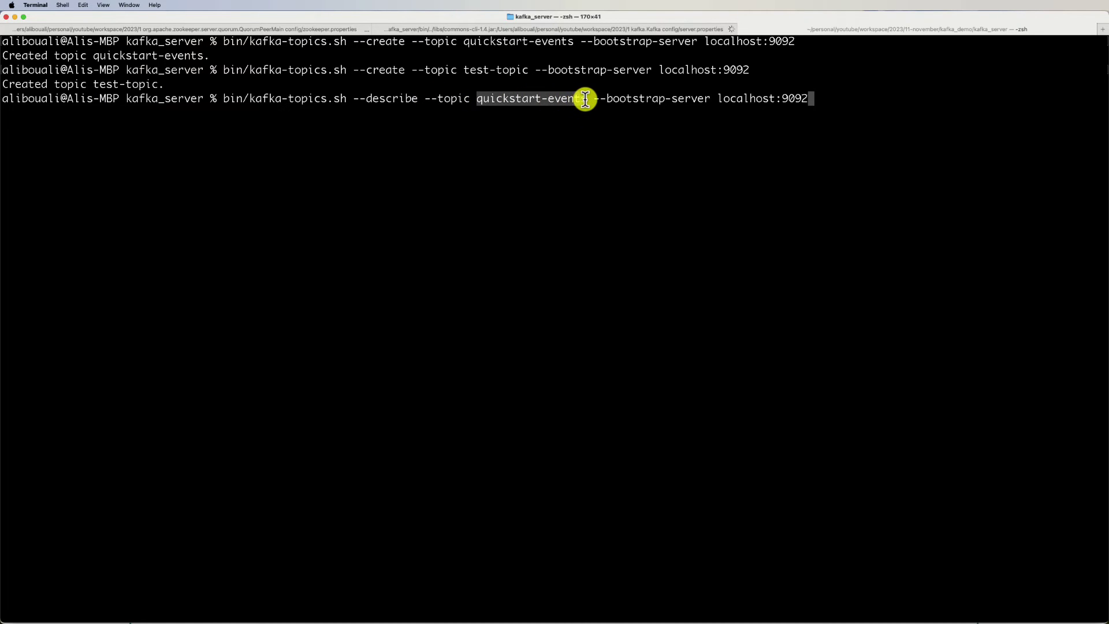
left_click(526, 99)
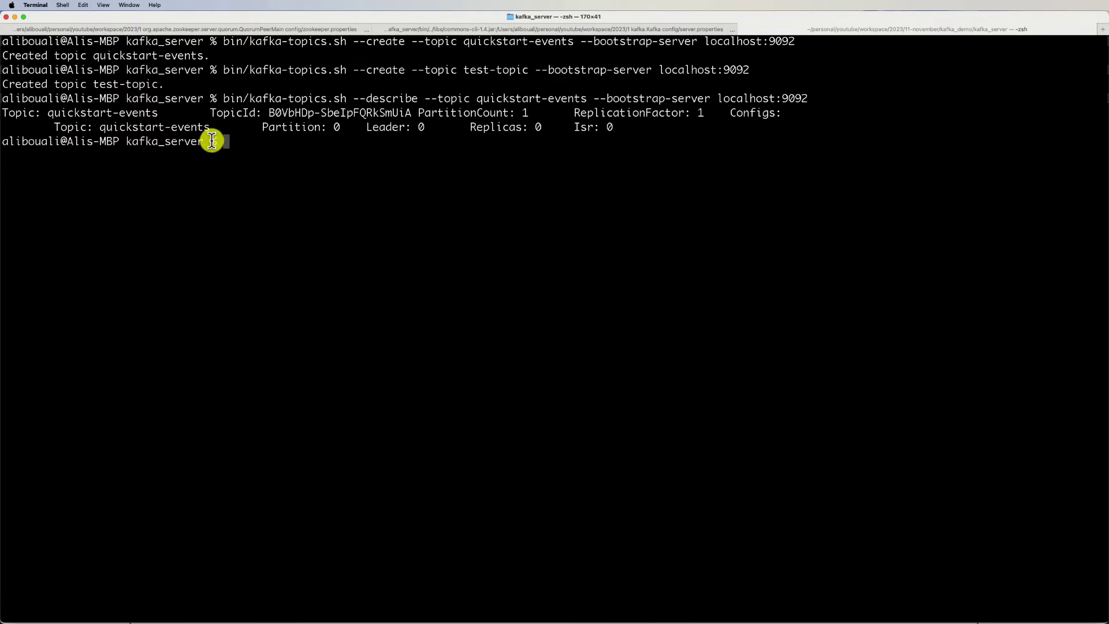
Recall the describe command, replace its topic name with test-topic, and run it.
key("Up")
key("Left")
key("BackSpace")
key("BackSpace")
key("BackSpace")
key("BackSpace")
key("BackSpace")
key("BackSpace")
key("BackSpace")
key("BackSpace")
key("BackSpace")
key("BackSpace")
key("BackSpace")
key("BackSpace")
key("BackSpace")
key("BackSpace")
key("BackSpace")
key("BackSpace")
key("BackSpace")
type("test-topic")
key("Return")
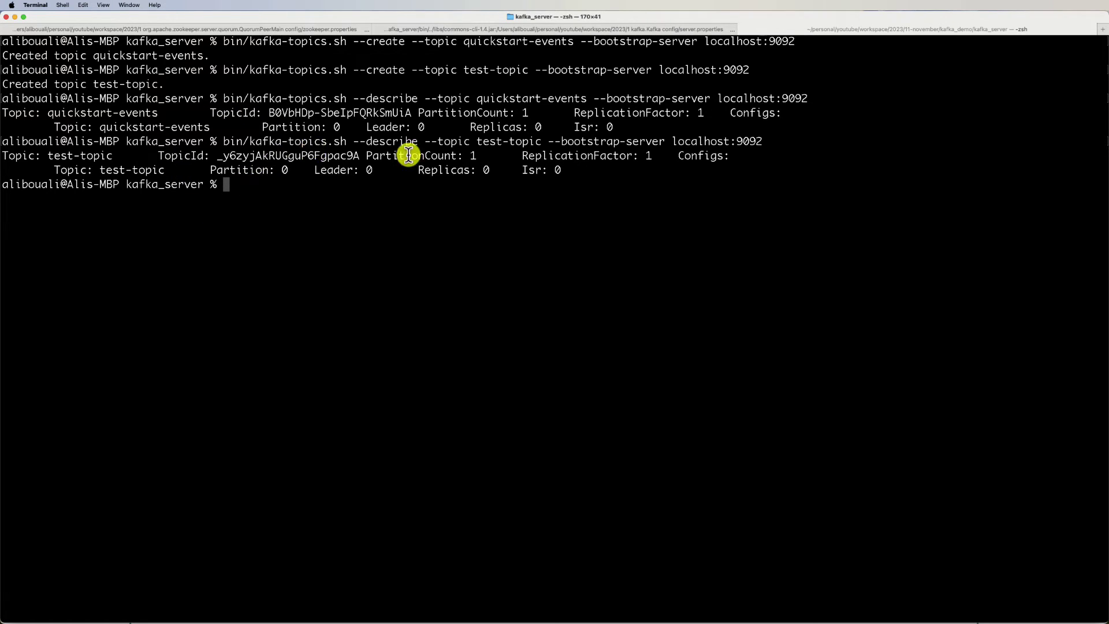
Highlight the topic names test-topic and quickstart-events in the two describe commands to compare them.
left_click_drag(478, 141, 540, 141)
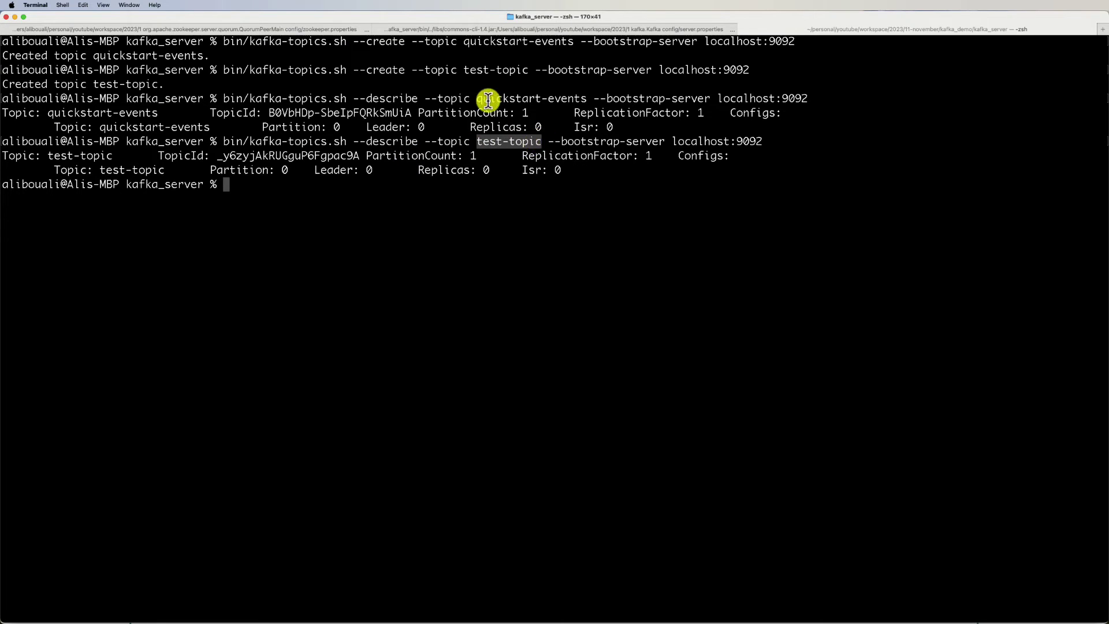
left_click_drag(474, 99, 584, 99)
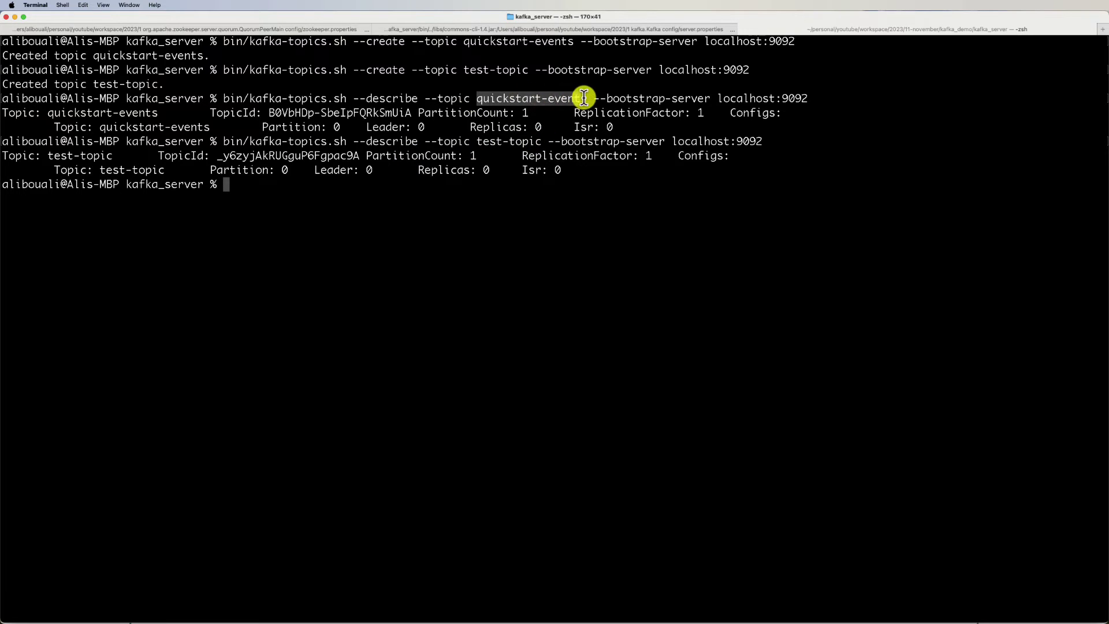
left_click(305, 180)
Switch to the browser and copy the kafka-console-producer.sh command for topic quickstart-events from Step 4 of the Quickstart.
key("super+Tab")
scroll(410, 368, "down", 6)
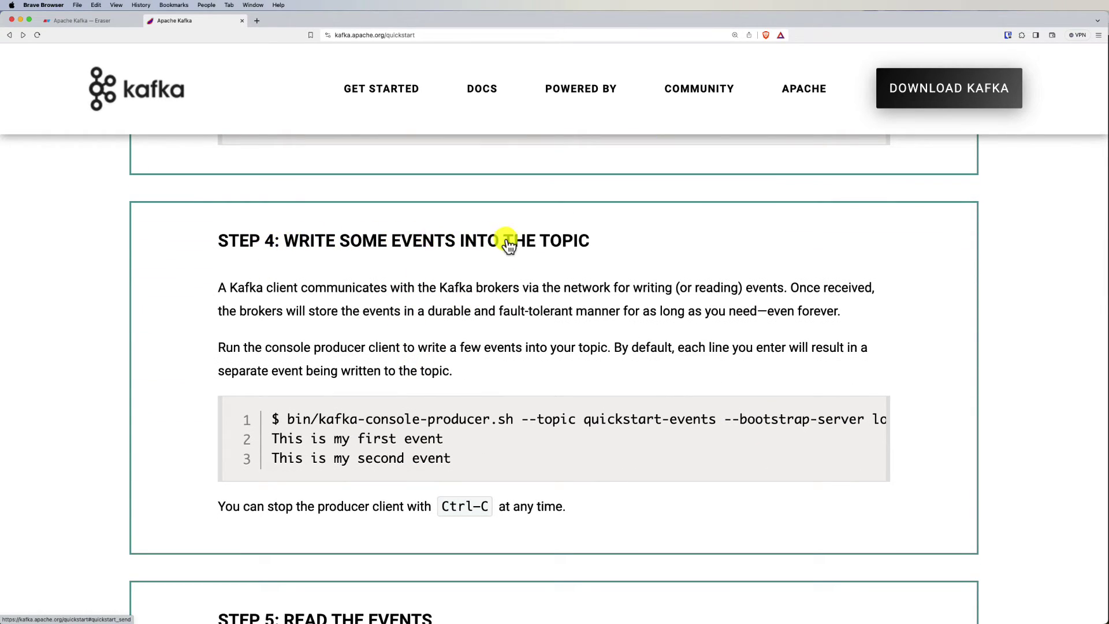
scroll(428, 330, "down", 4)
left_click_drag(318, 312, 661, 311)
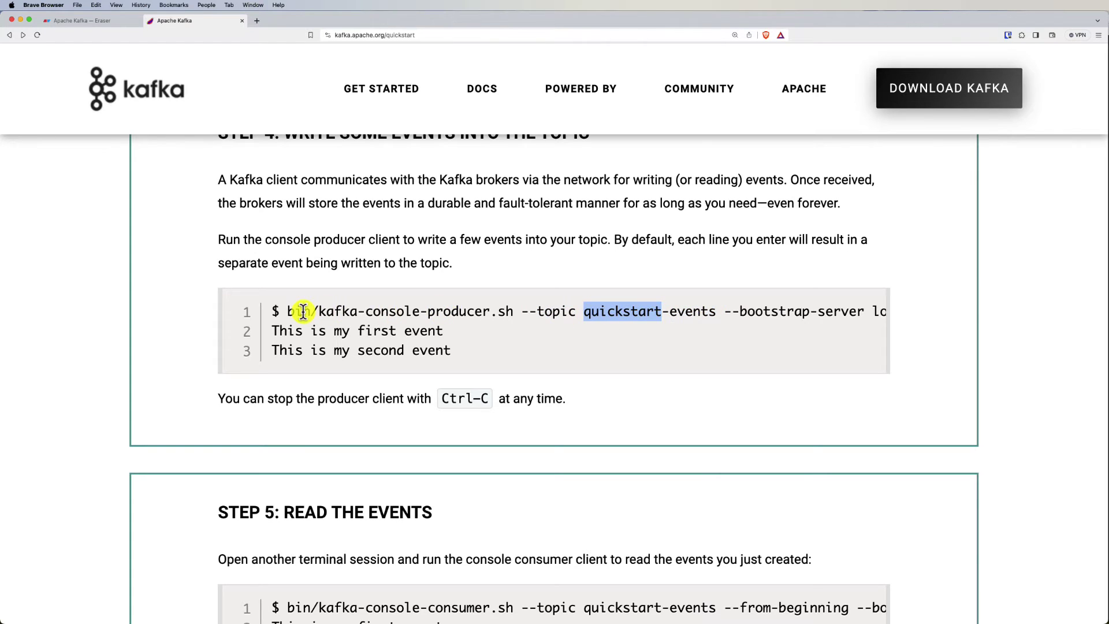
left_click_drag(287, 312, 910, 317)
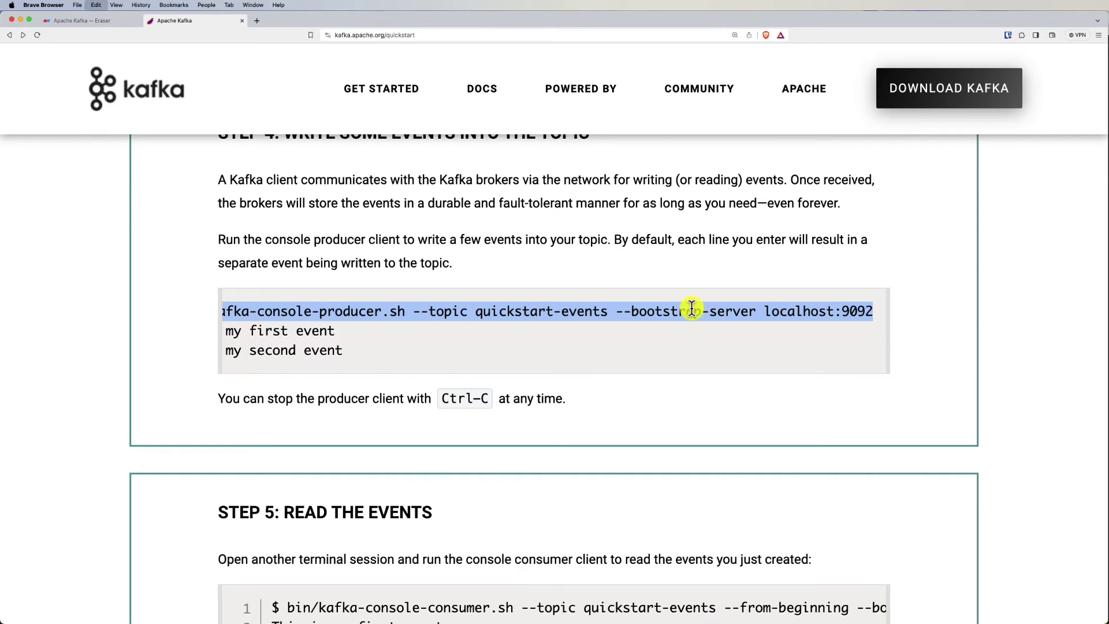
left_click(414, 329)
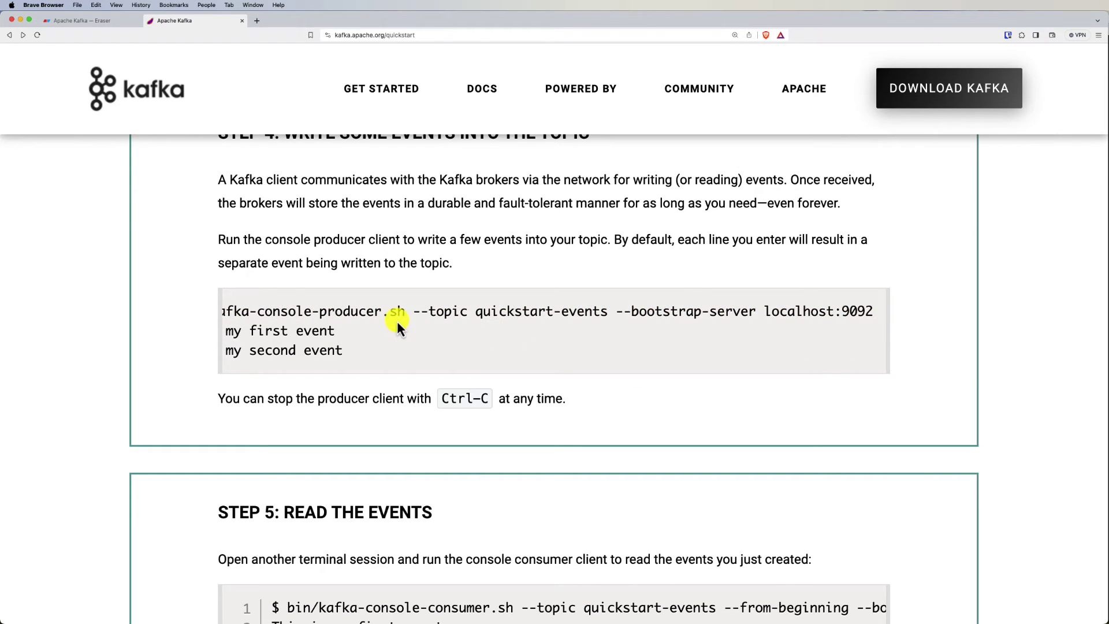
Paste the kafka-console-producer.sh command in Terminal, review its script and options, and run it for quickstart-events on localhost:9092.
key("super+Tab")
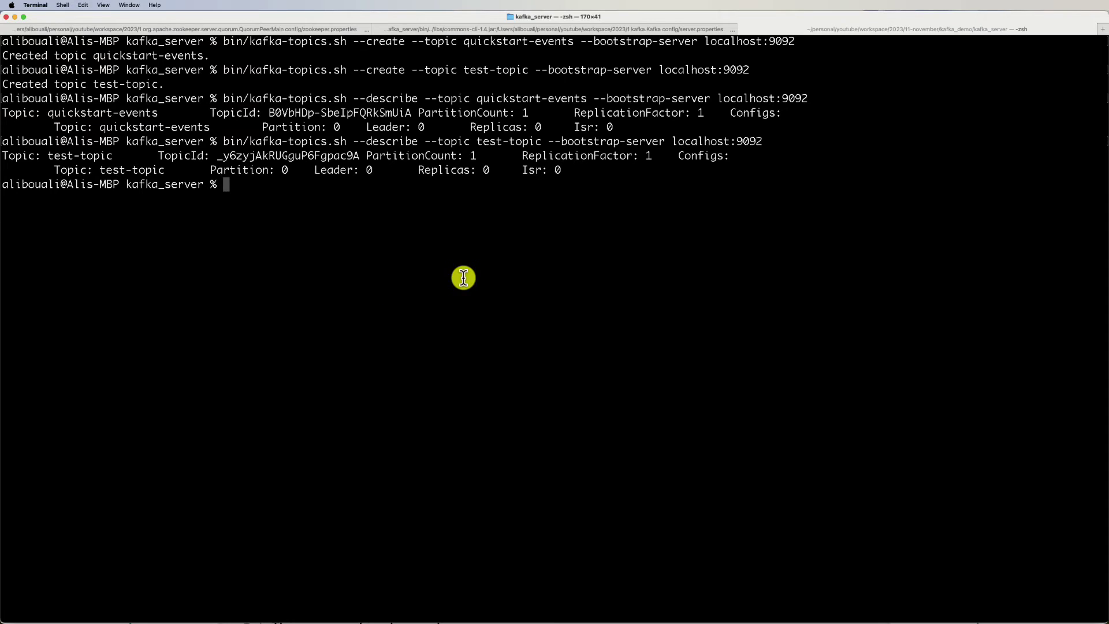
type("bin/kafka-console-producer.sh --topic quickstart-events --bootstrap-server localhost:9092")
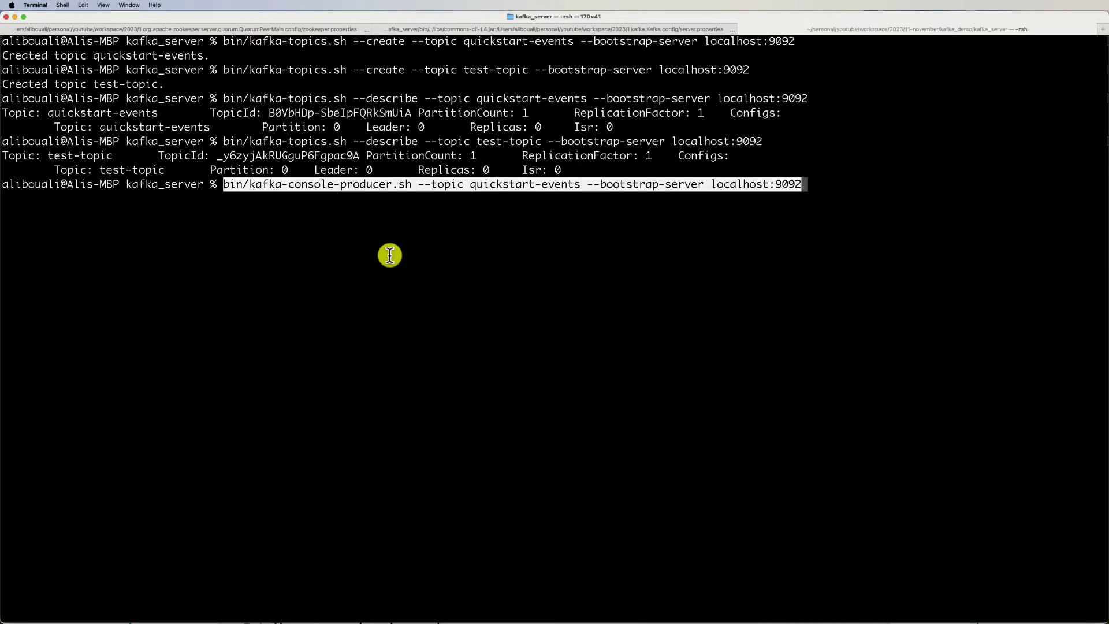
left_click_drag(222, 184, 412, 184)
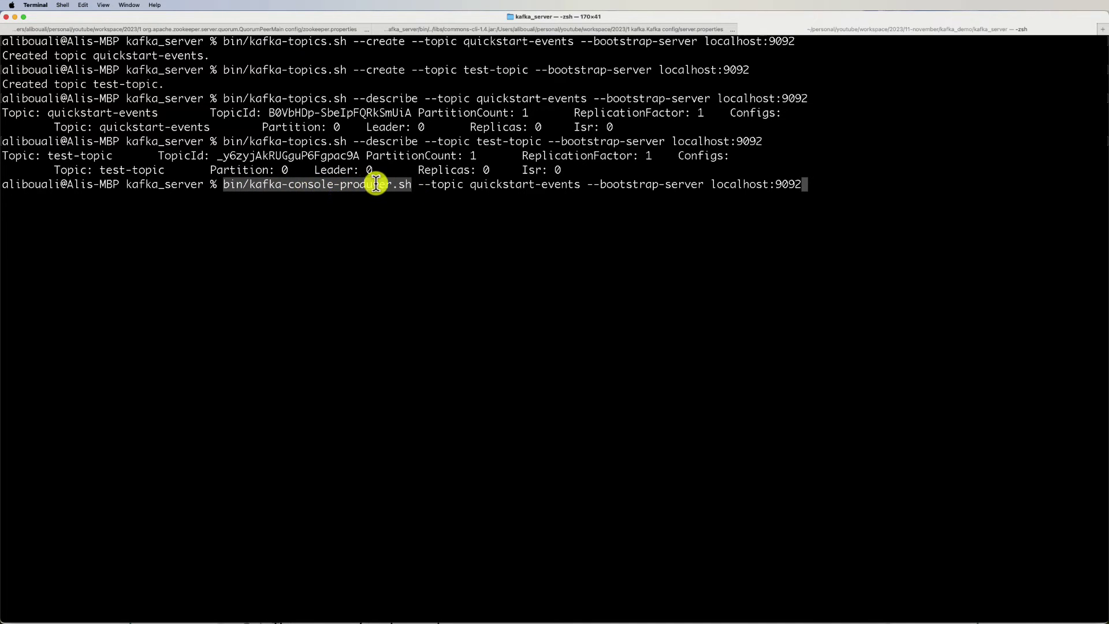
left_click(420, 185)
left_click_drag(419, 185, 775, 178)
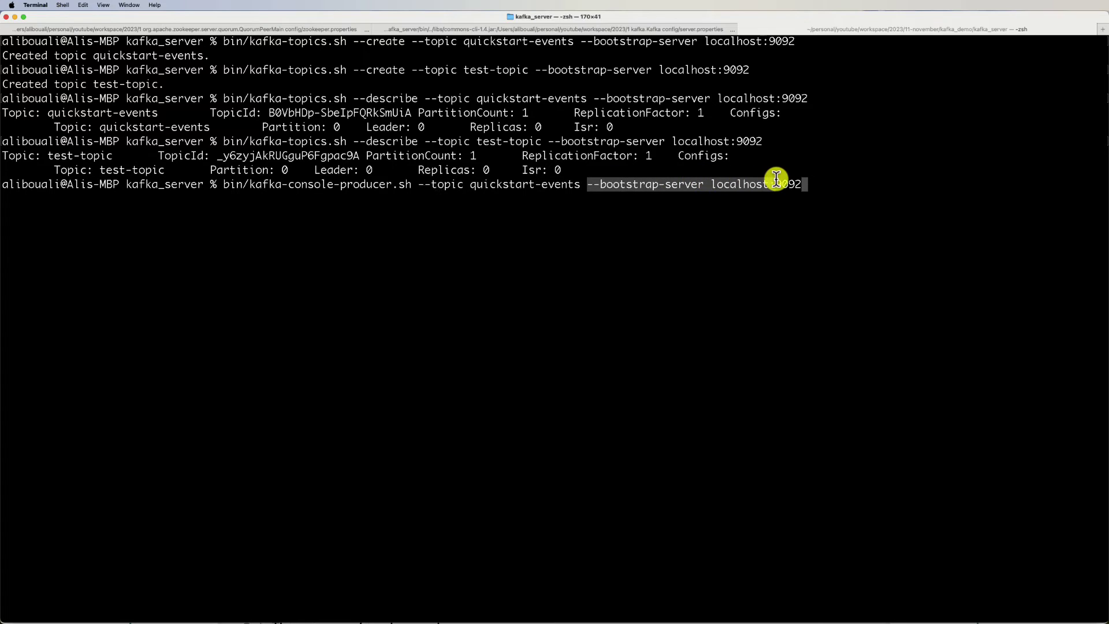
left_click(818, 183)
key("Return")
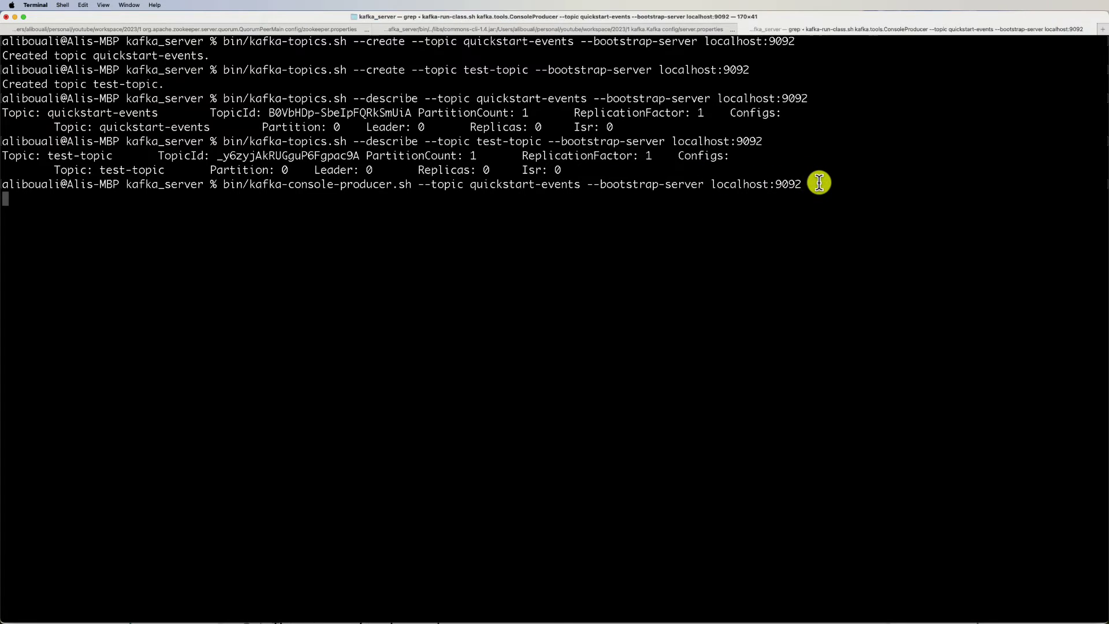
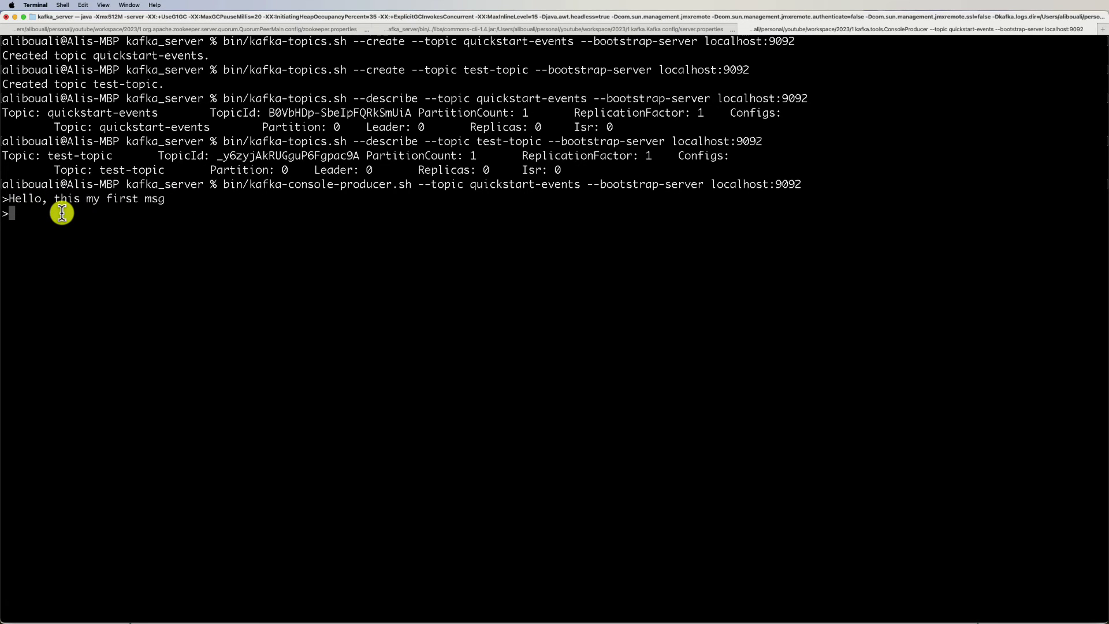
In a new Terminal session, enter the kafka-console-consumer.sh command for quickstart-events with --from-beginning on localhost:9092, and check its topic against the producer session.
key("super+t")
type("bin/kafka-console-consumer.sh --topic quickstart-events --from-beginning --bootstrap-server localhost:9092")
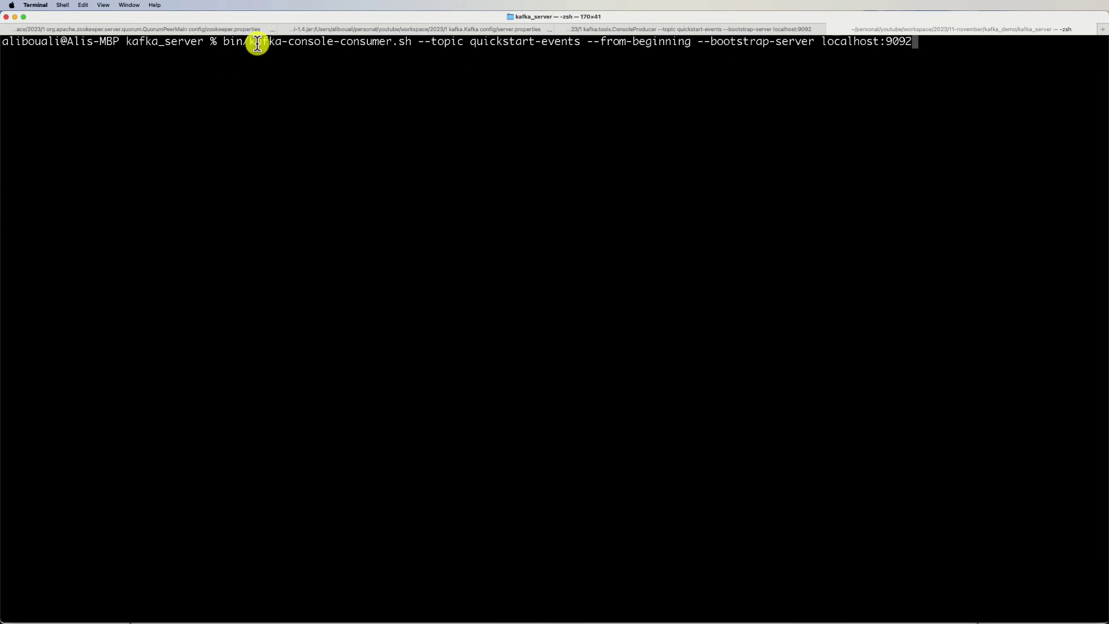
left_click_drag(242, 41, 574, 40)
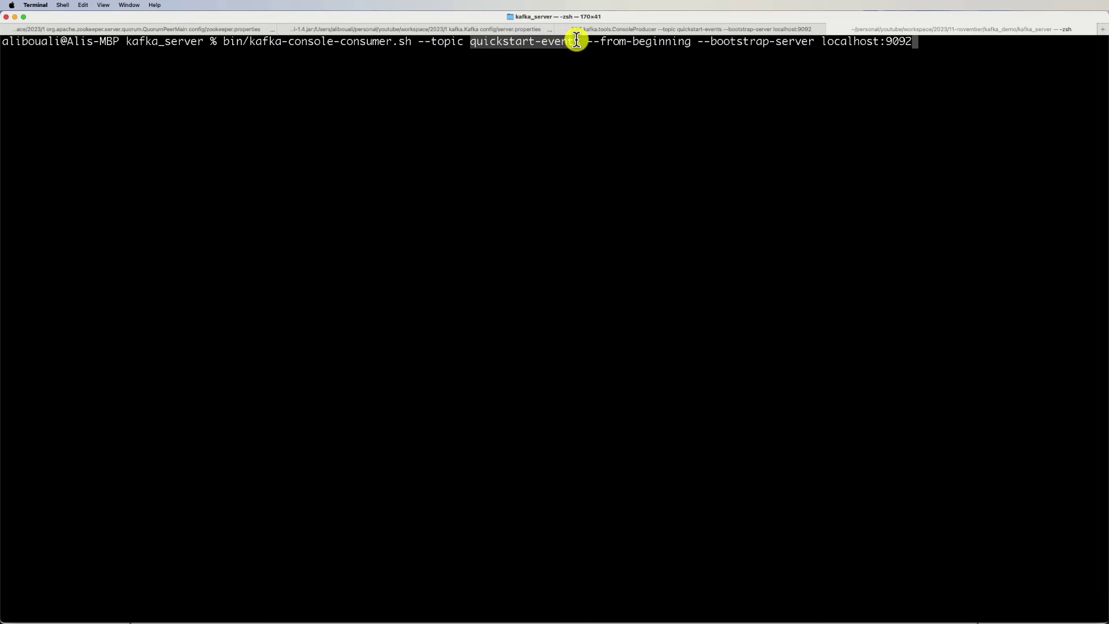
left_click(695, 29)
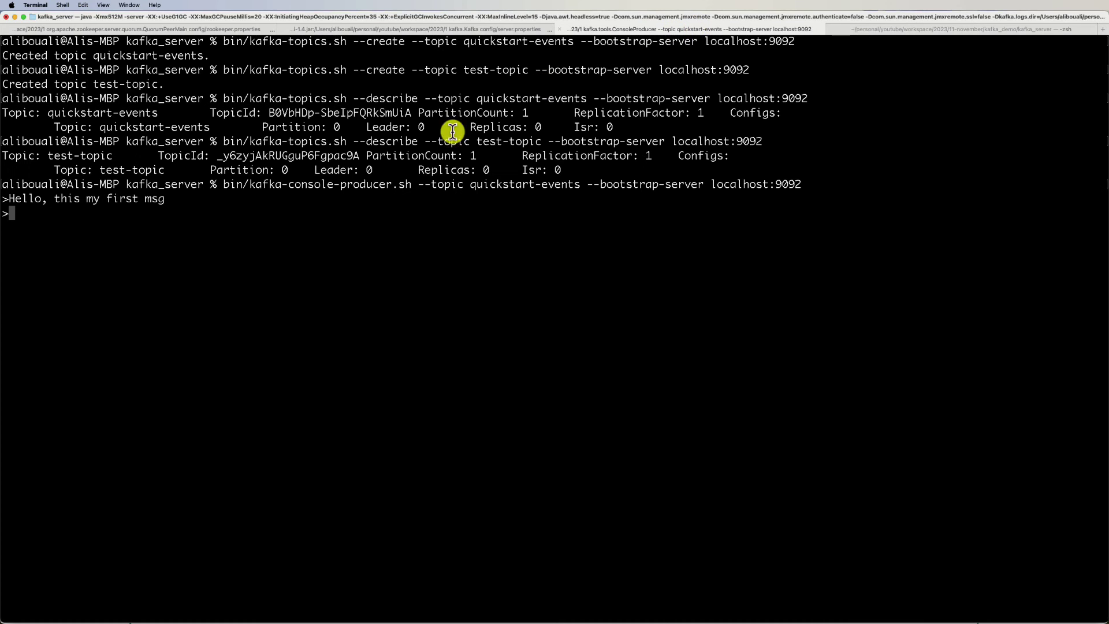
key("super+shift+bracketright")
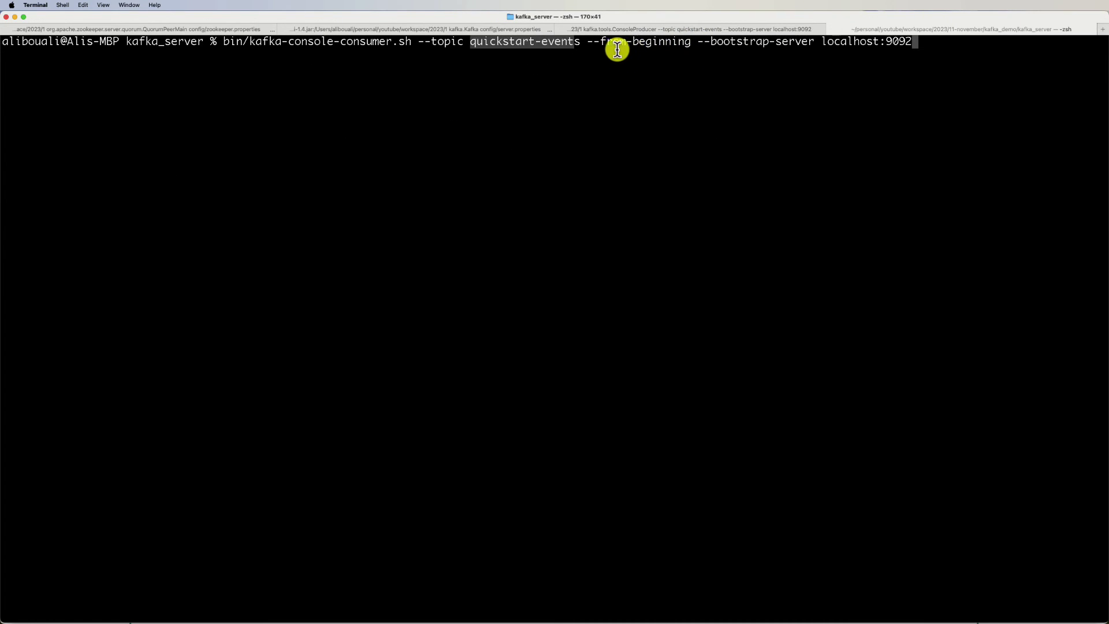
Review the --from-beginning and --bootstrap-server options, run the consumer command, and highlight the message it receives.
left_click_drag(587, 42, 814, 42)
left_click(705, 42)
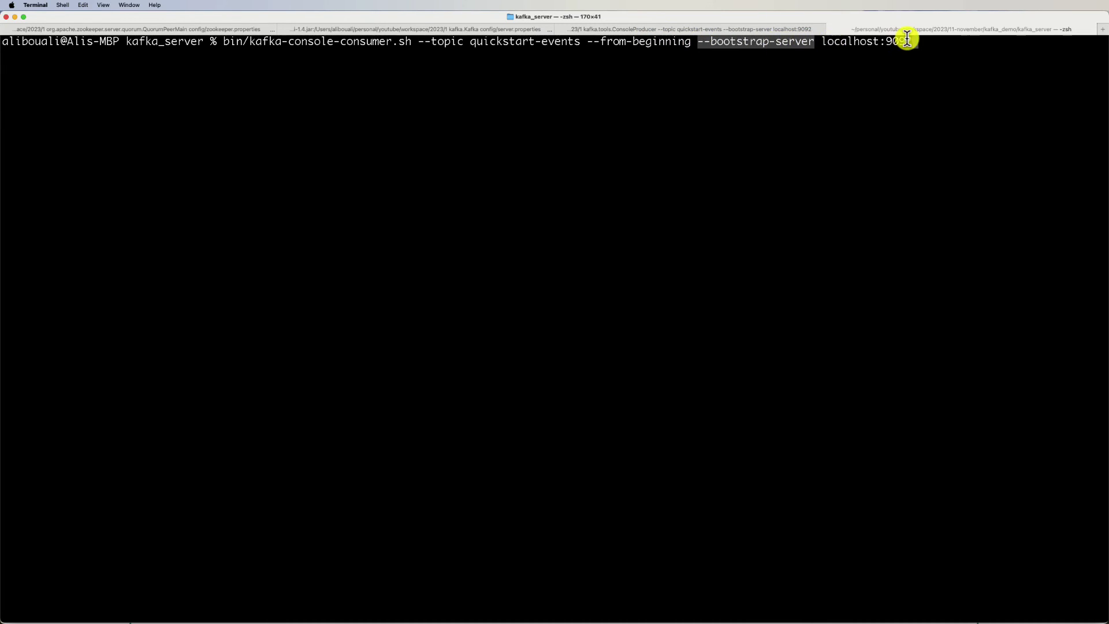
left_click(924, 47)
key("Return")
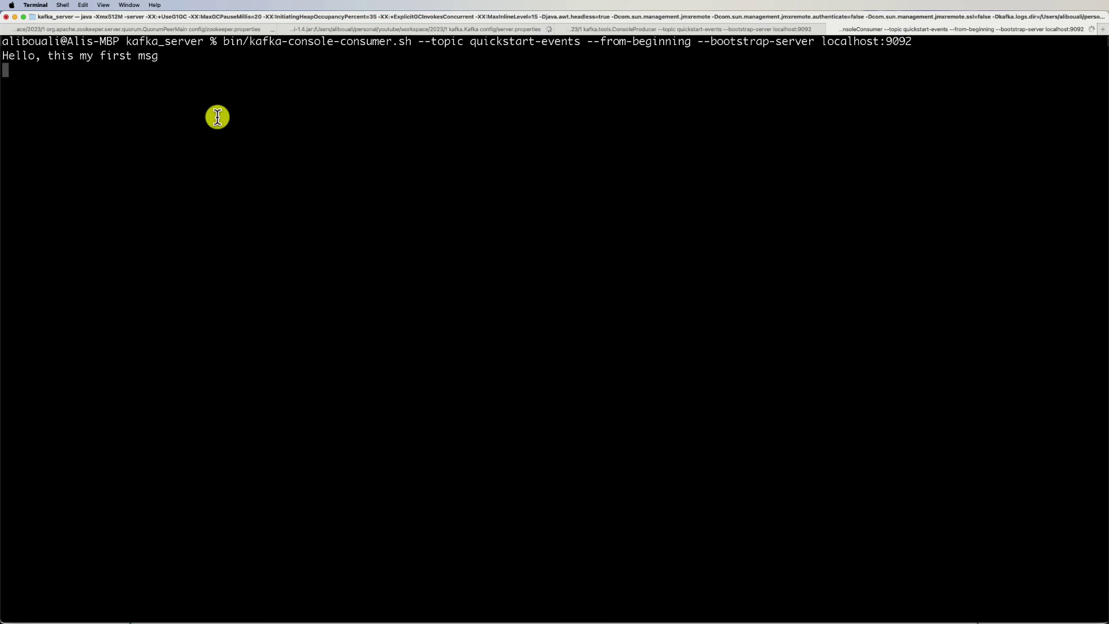
left_click_drag(165, 59, 6, 55)
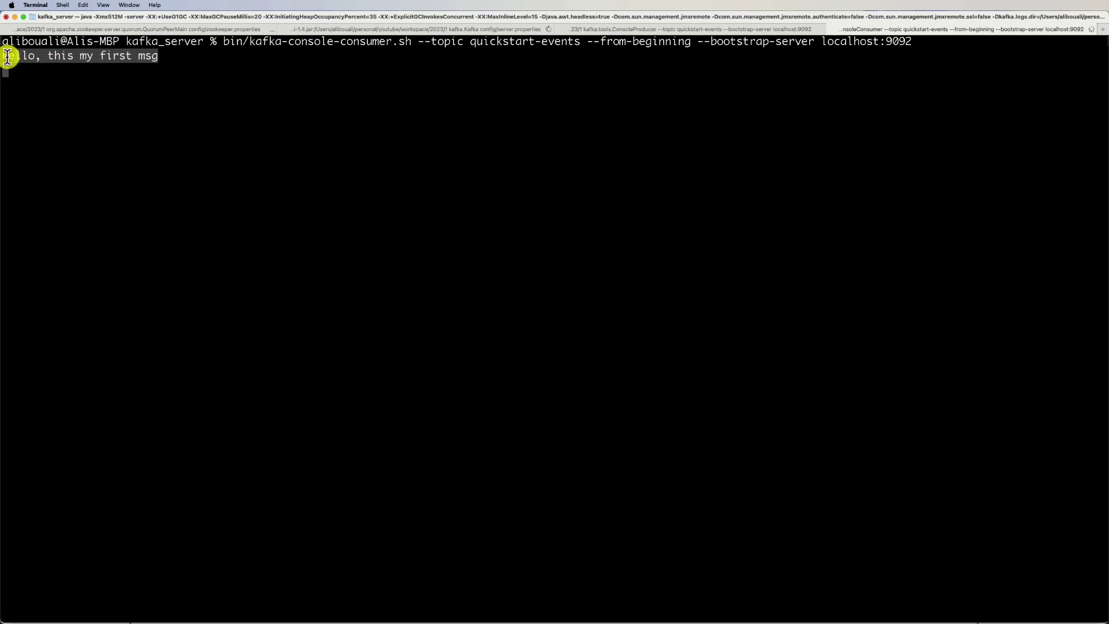
left_click(156, 59)
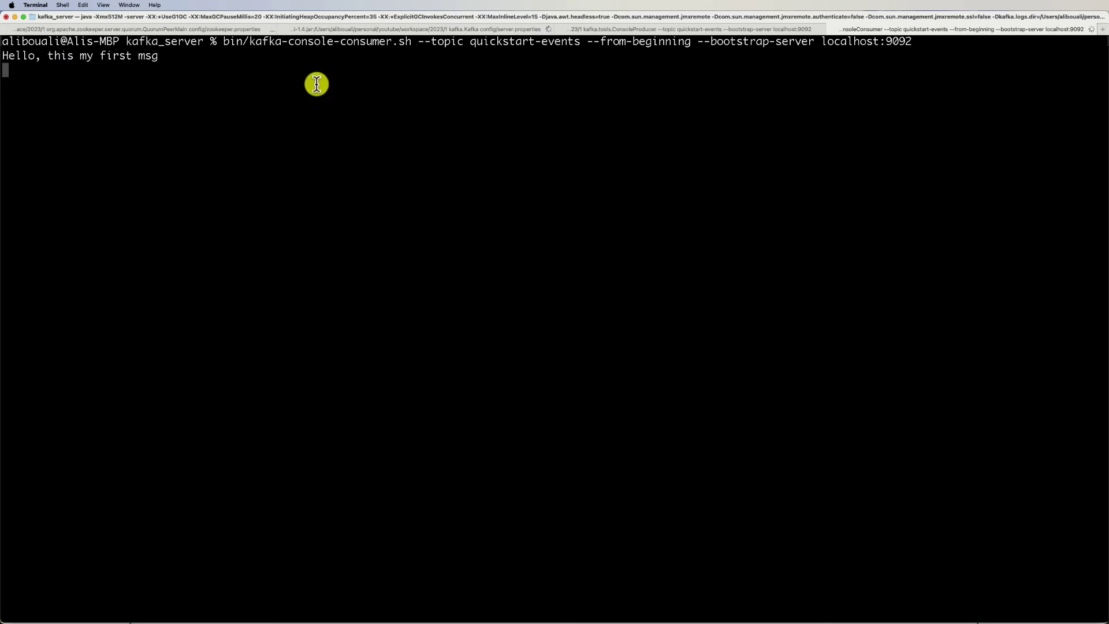
Send the message "This is a new message" from the producer session.
left_click(641, 29)
left_click(86, 264)
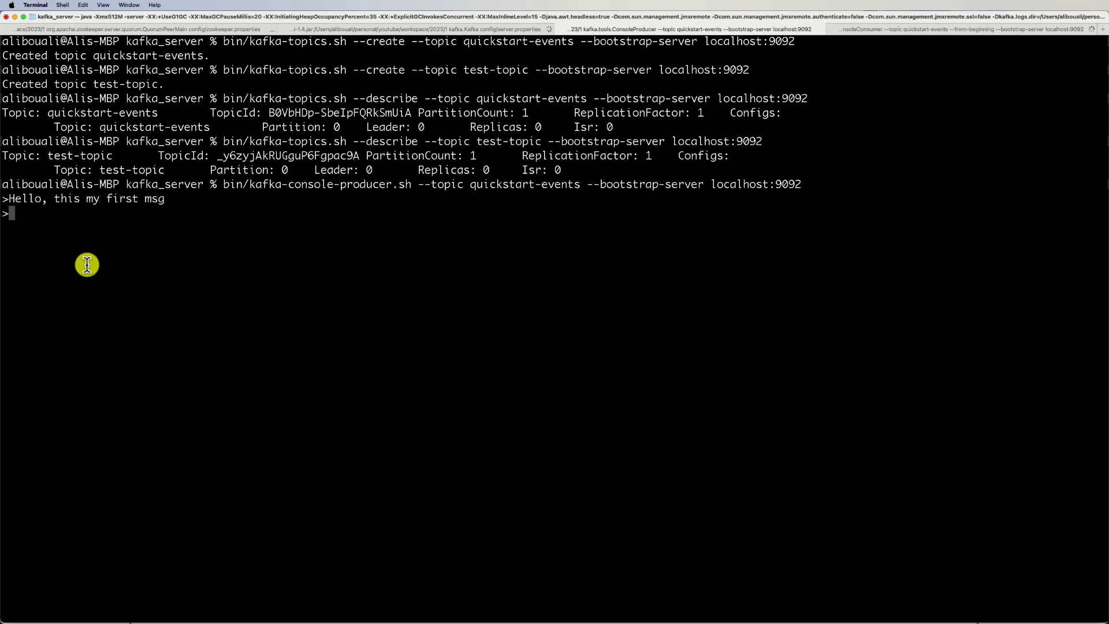
type("This is a new message")
key("Return")
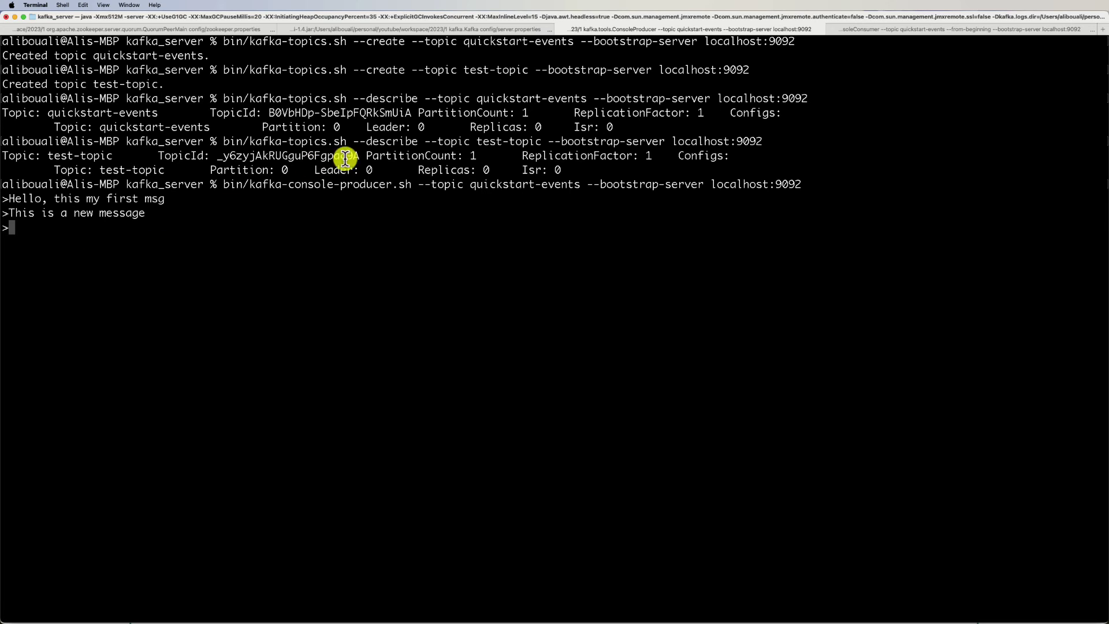
Highlight the newly received message in the consumer session and return to the producer session.
left_click(873, 35)
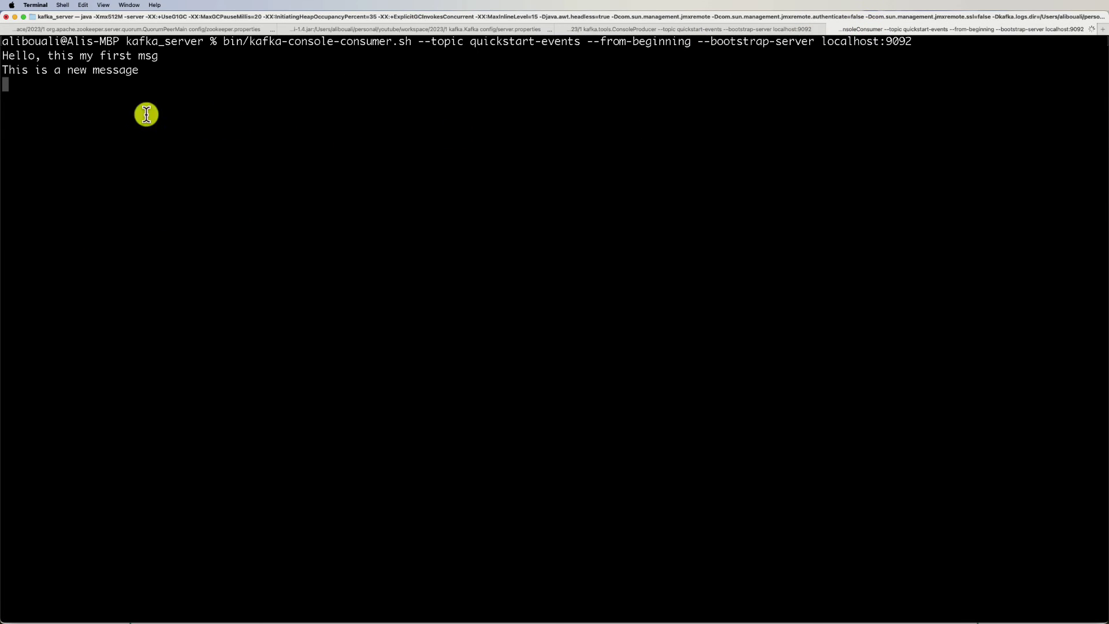
left_click_drag(142, 71, 8, 71)
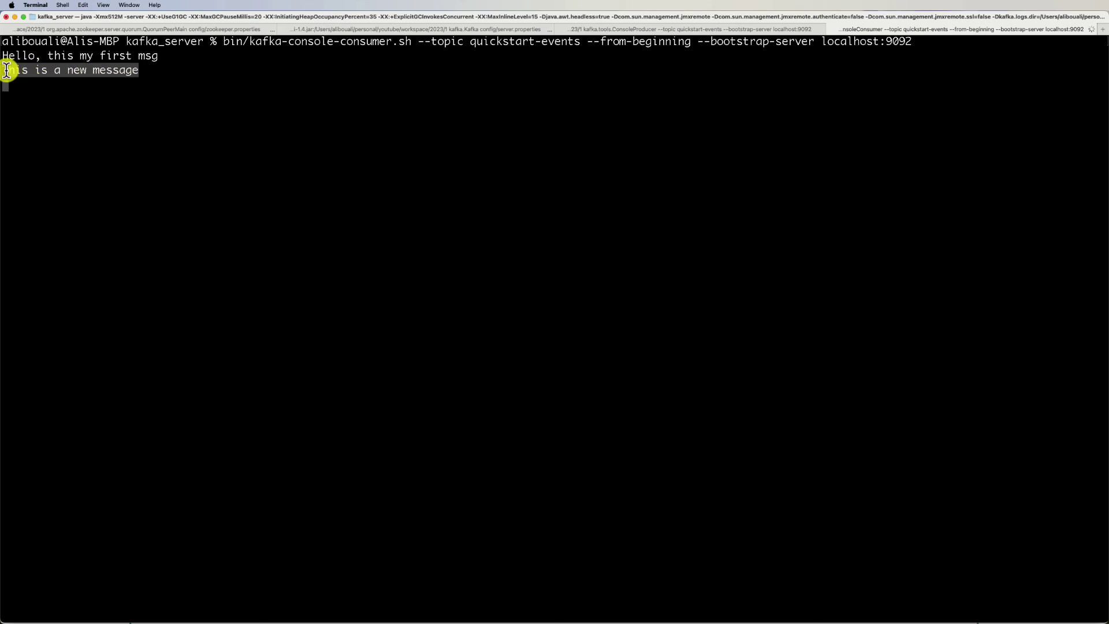
left_click(166, 78)
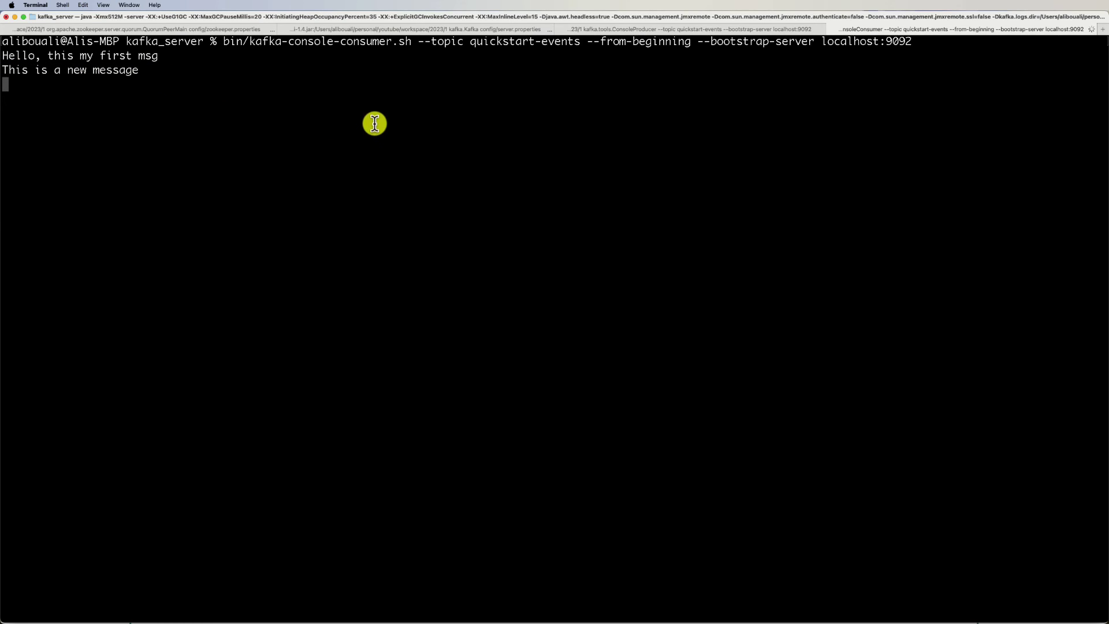
left_click(716, 34)
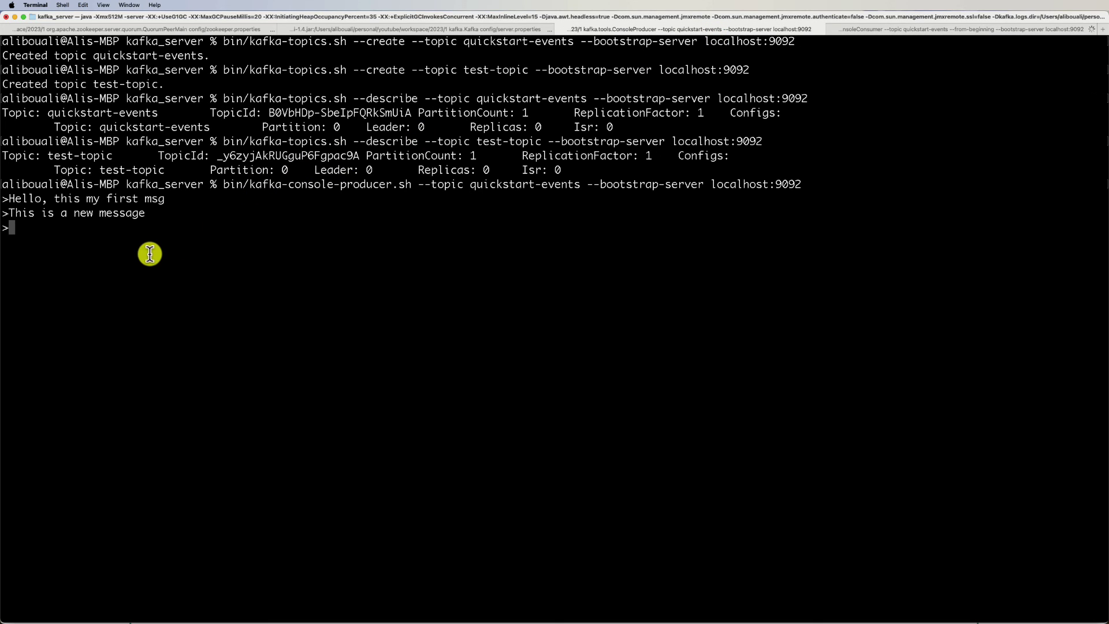
Send the message "Hello again" from the producer session and highlight it in the consumer session.
type("Hello again")
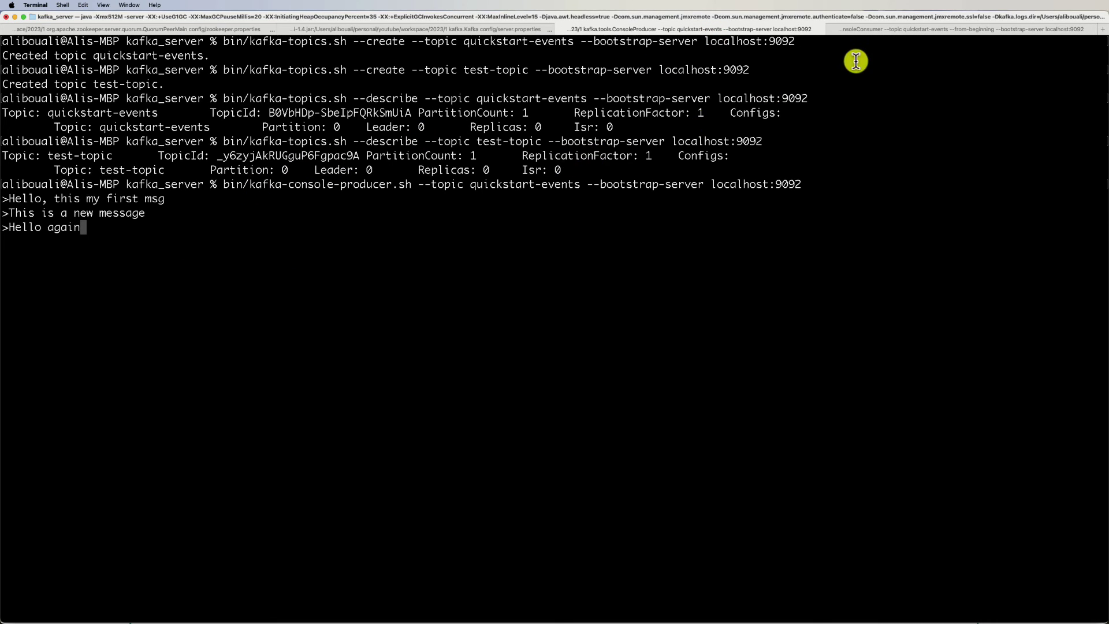
key("Return")
left_click(890, 33)
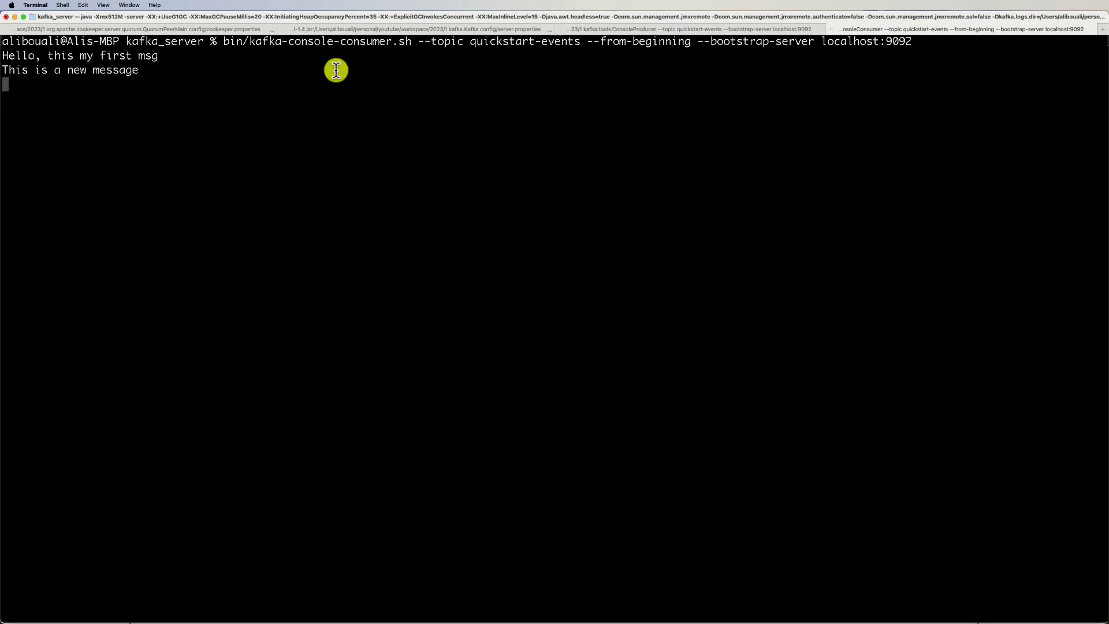
left_click_drag(75, 84, 12, 81)
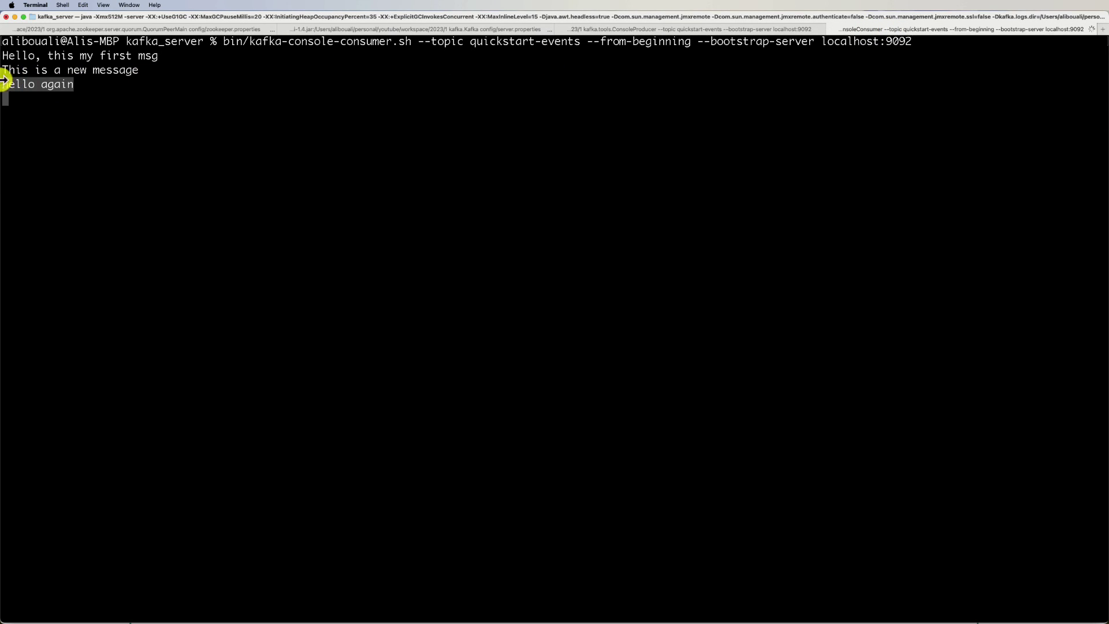
left_click(93, 83)
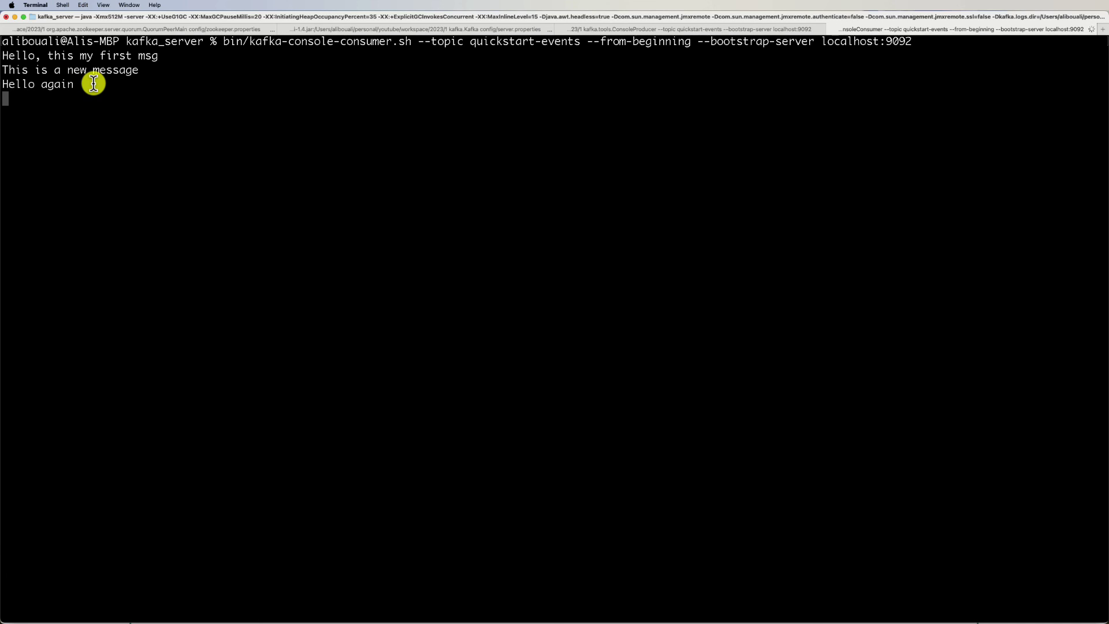
Switch to the Kafka Quickstart page in Brave Browser and skim the Kafka Connect and Kafka Streams sections, Steps 6 and 7.
key("super+Tab")
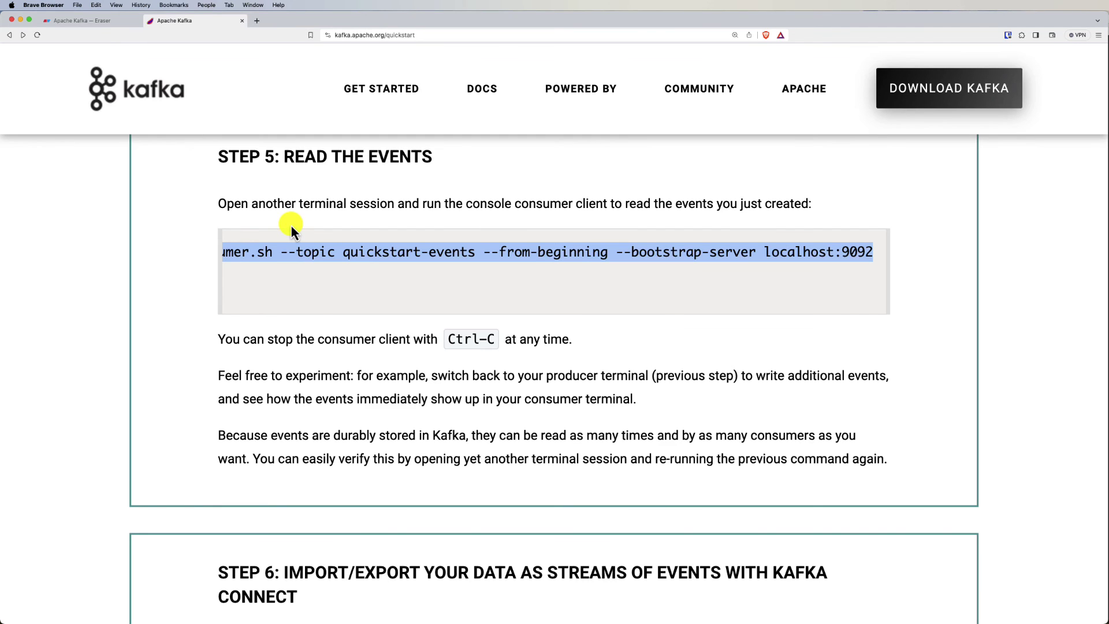
scroll(254, 280, "down", 5)
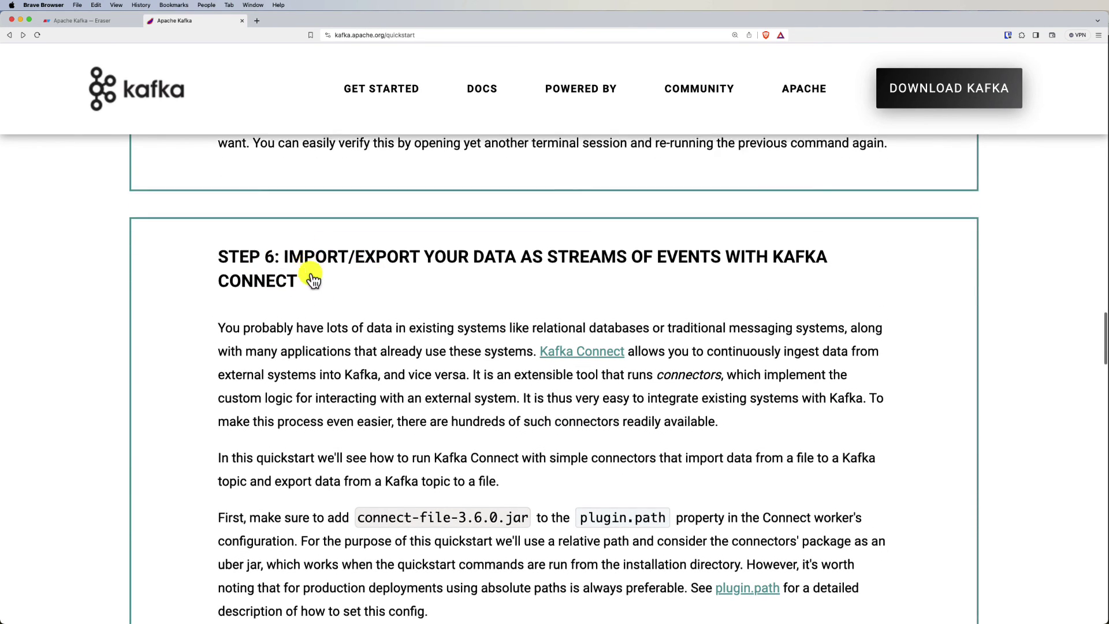
scroll(312, 276, "down", 12)
scroll(322, 278, "down", 12)
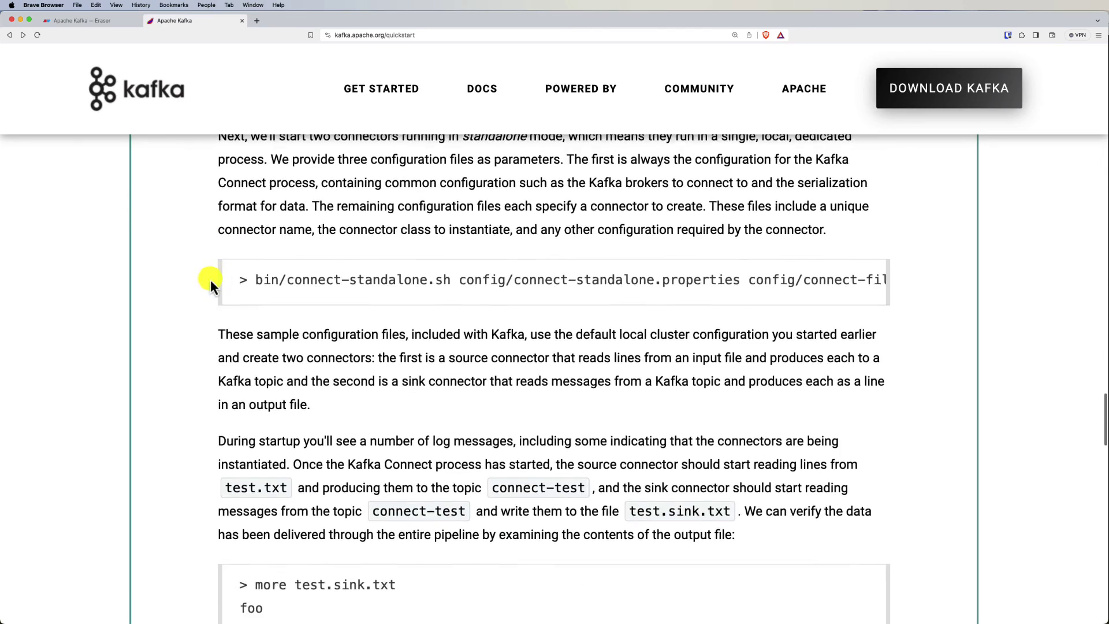
scroll(210, 283, "down", 5)
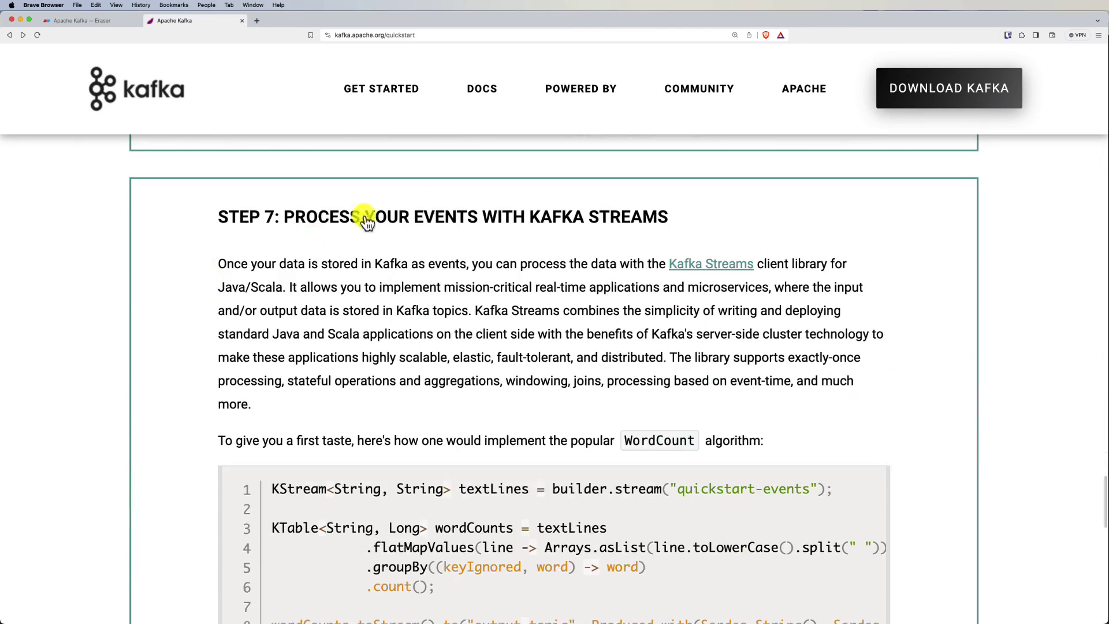